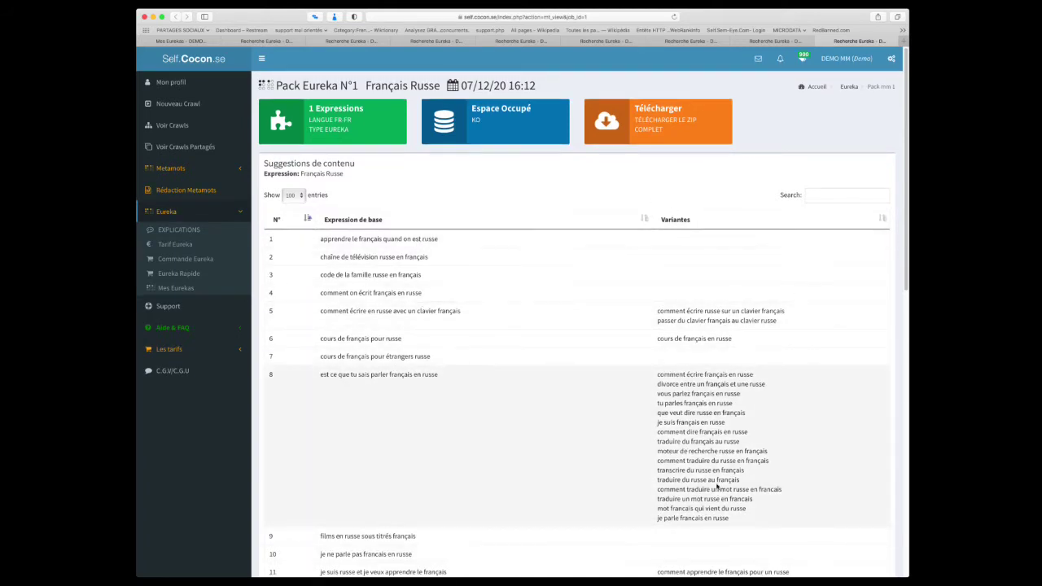
# Examine base expression 8, "est ce que tu sais parler français en russe", and its variants, highlighting "divorce entre un français et une russe".
pyautogui.moveTo(665, 376); pyautogui.dragTo(724, 515)
pyautogui.moveTo(442, 377); pyautogui.dragTo(320, 376)
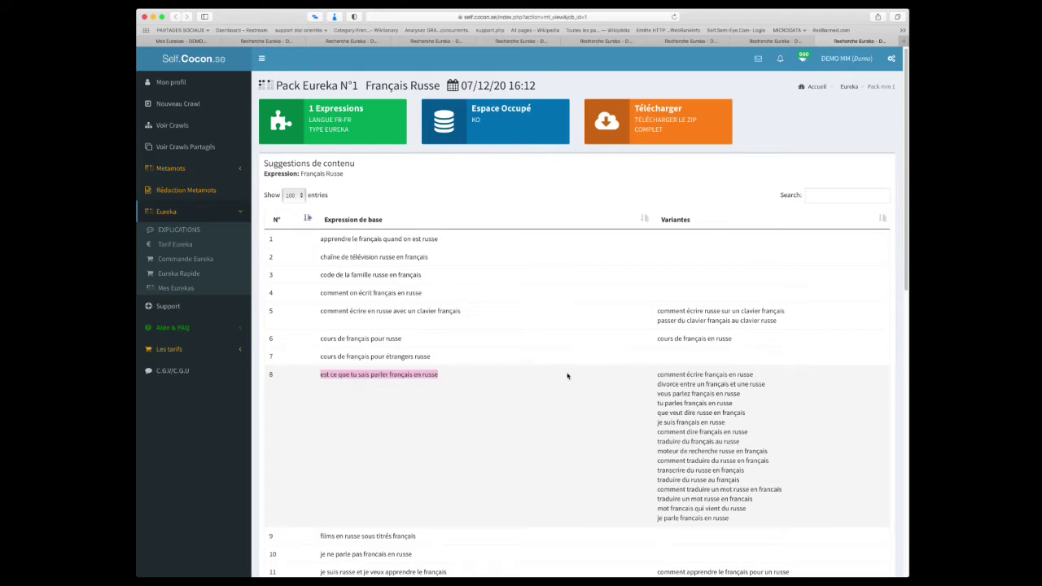
pyautogui.click(759, 373)
pyautogui.moveTo(759, 372); pyautogui.dragTo(500, 400)
pyautogui.click(658, 399)
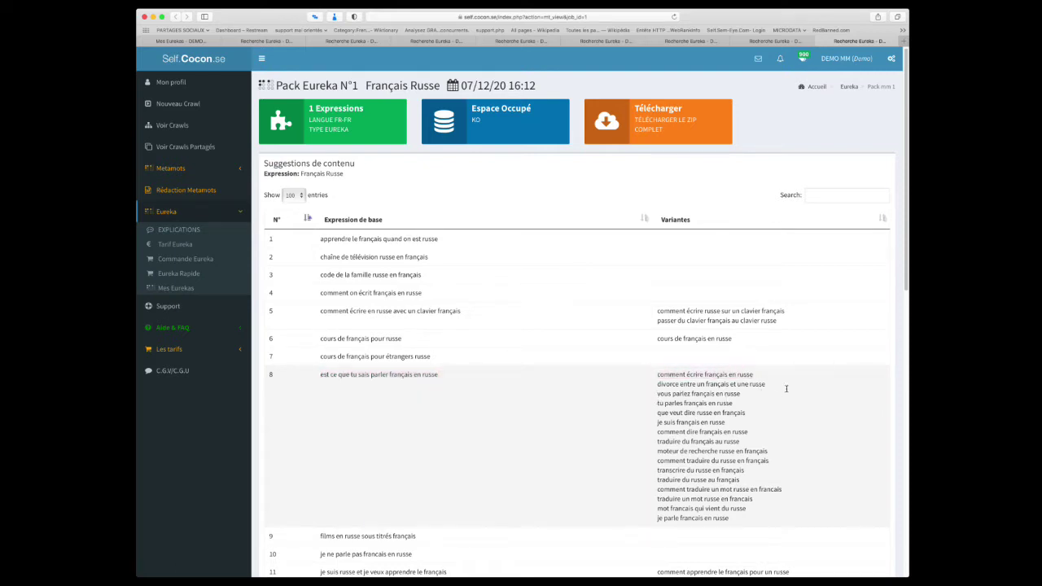
pyautogui.moveTo(775, 386); pyautogui.dragTo(656, 387)
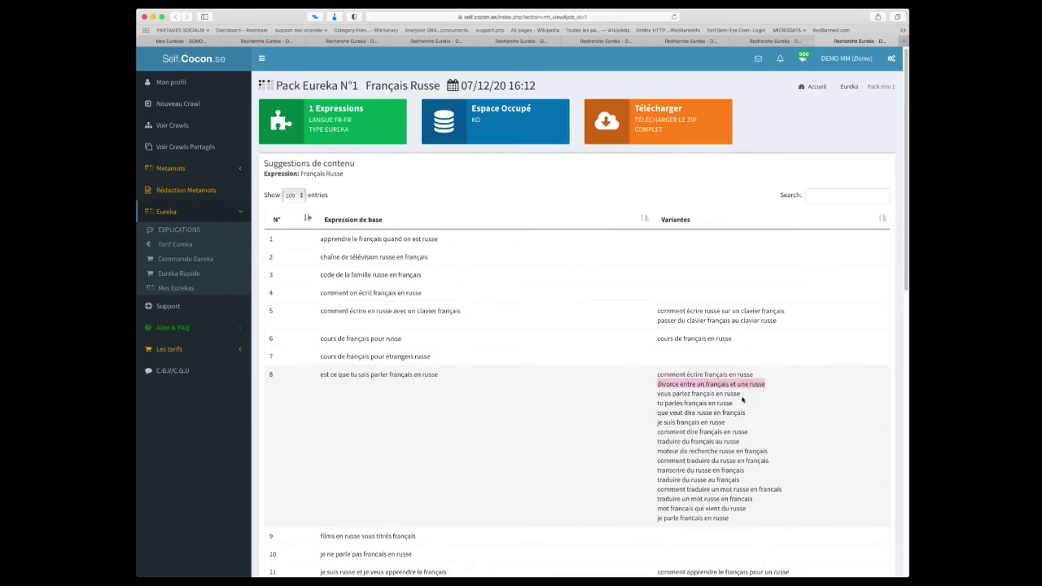
pyautogui.click(718, 393)
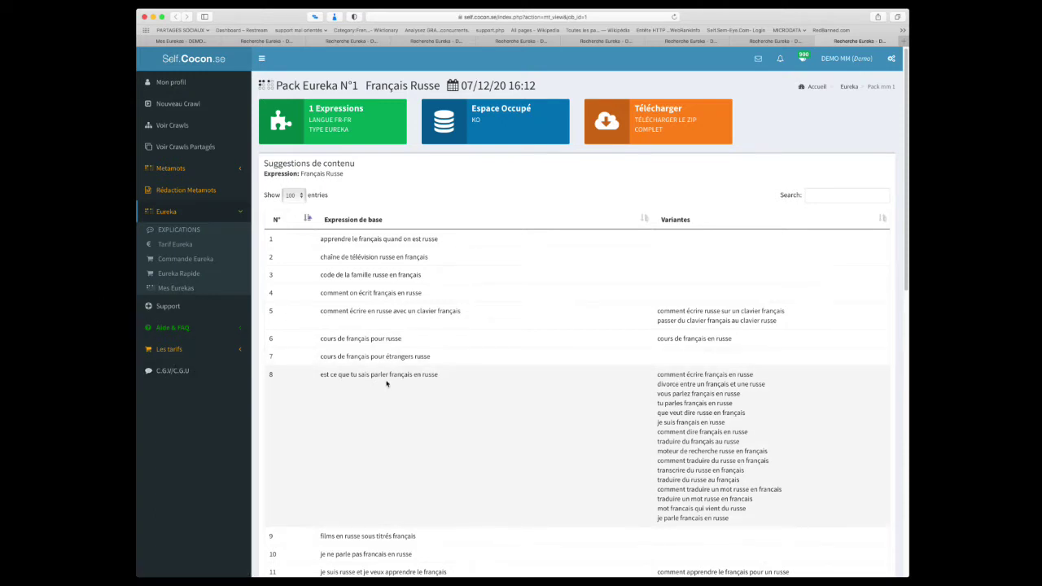
pyautogui.moveTo(390, 375); pyautogui.dragTo(425, 375)
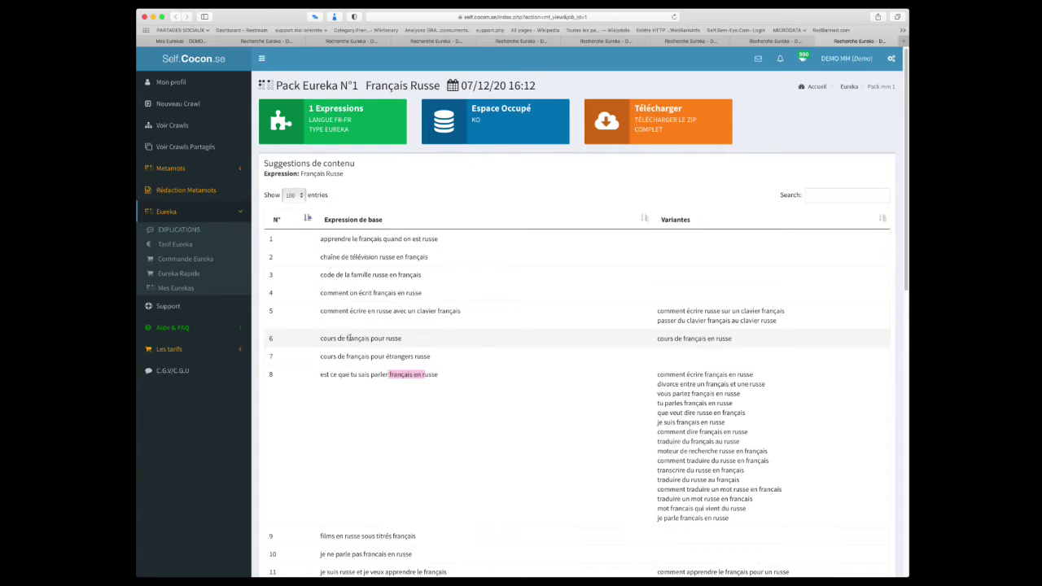
# Examine the two keyboard-related variants of base expression 5, highlighting the word "français" in the second one.
pyautogui.doubleClick(455, 316)
pyautogui.click(780, 311)
pyautogui.doubleClick(780, 312)
pyautogui.doubleClick(708, 320)
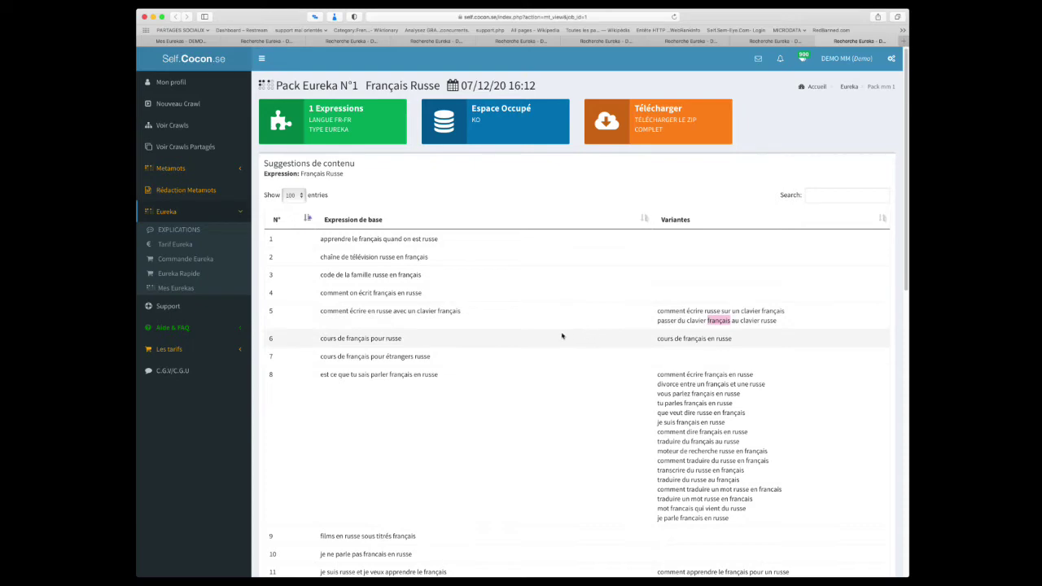
# Review base expression 18, "traduire un texte du français au russe", the number of the last suggestion, and expression 18's variants.
pyautogui.scroll(-7, 561, 336)
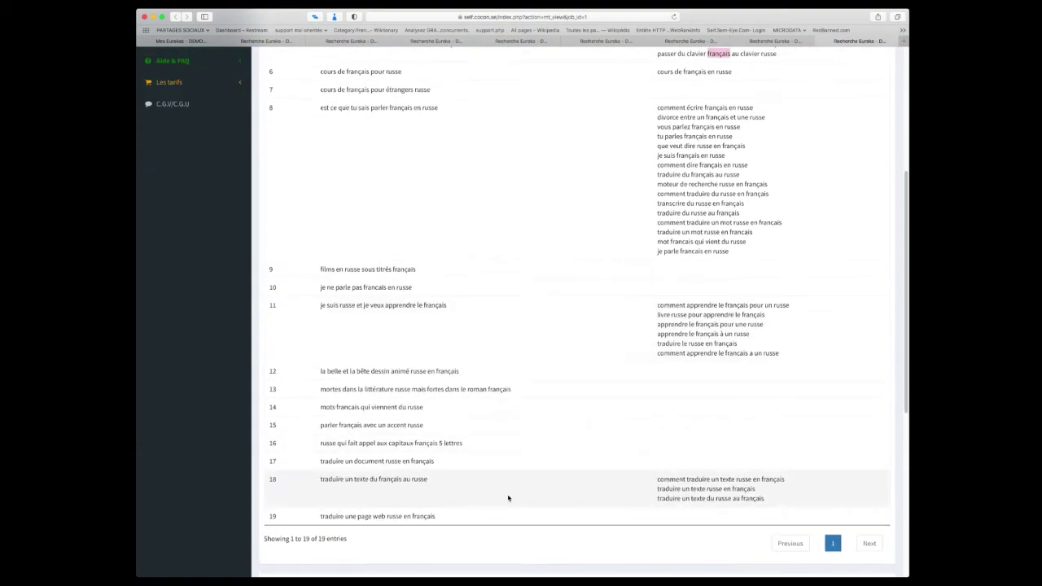
pyautogui.moveTo(320, 482); pyautogui.dragTo(430, 481)
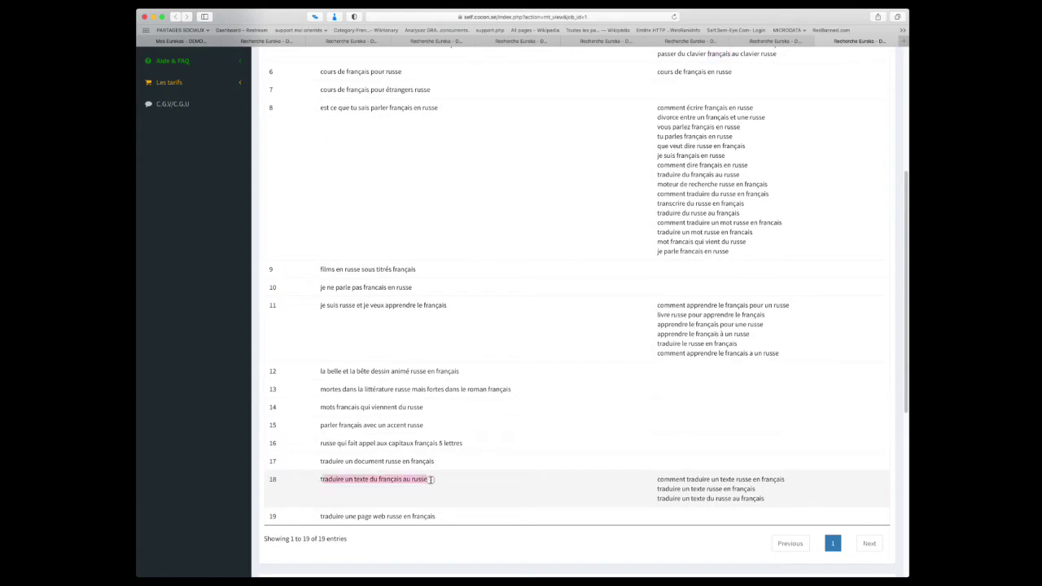
pyautogui.click(672, 488)
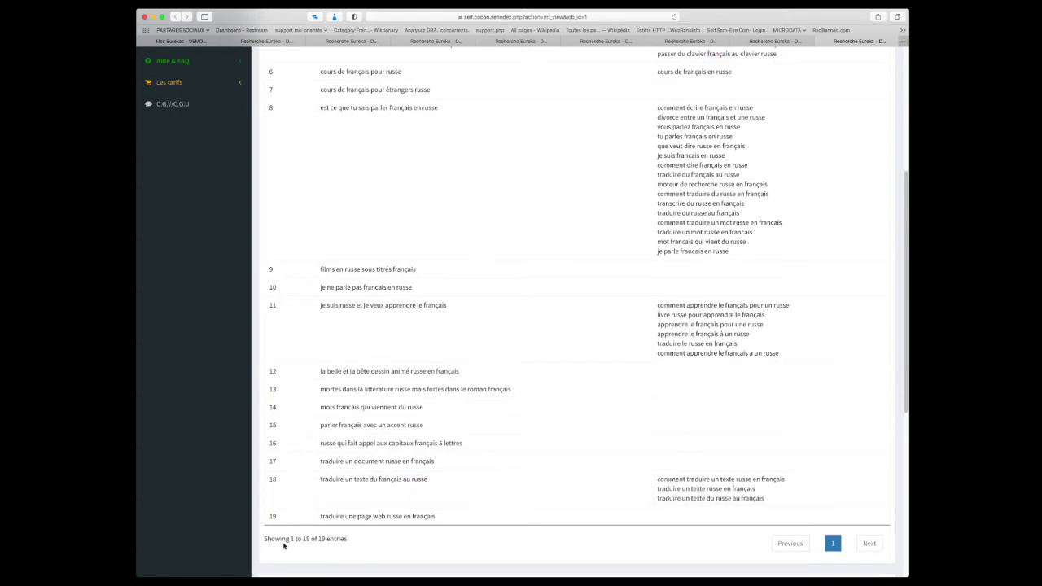
pyautogui.moveTo(280, 540)
pyautogui.mouseDown()
pyautogui.moveTo(264, 538)
pyautogui.moveTo(269, 527)
pyautogui.mouseUp()
pyautogui.click(272, 518)
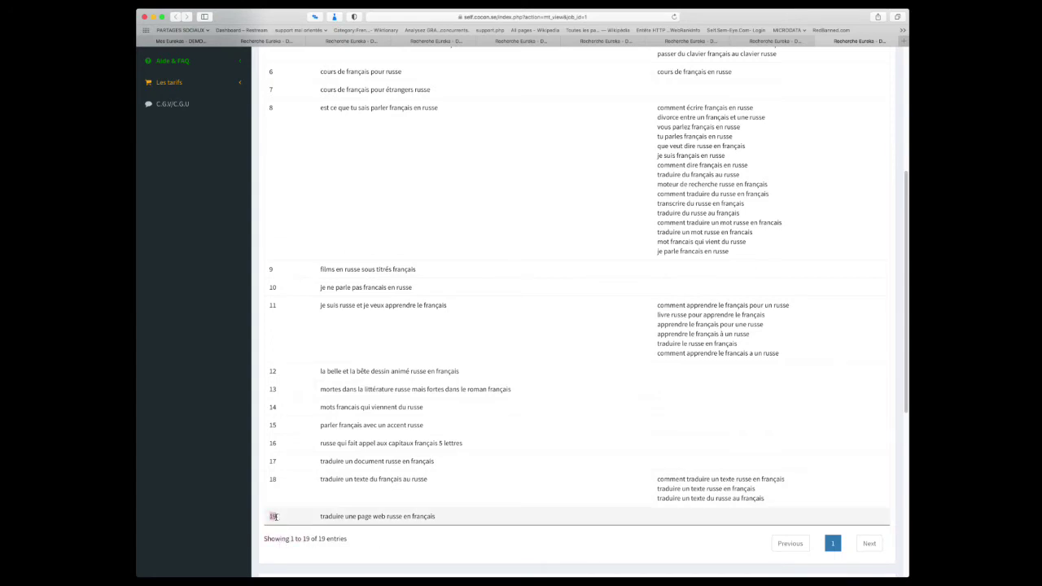
pyautogui.scroll(1, 275, 516)
pyautogui.moveTo(774, 500); pyautogui.dragTo(654, 484)
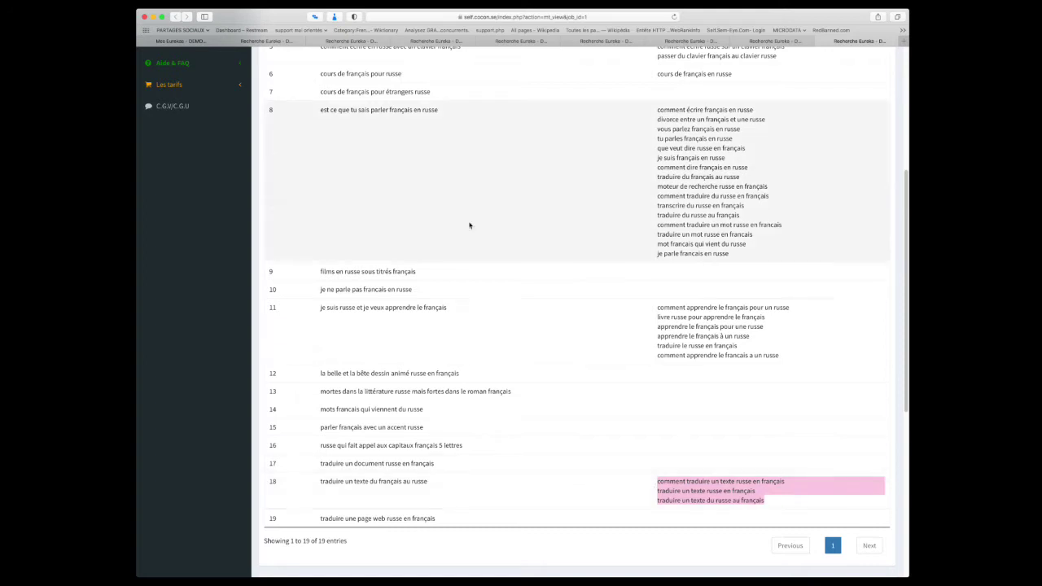
# Highlight base expression 11, "je suis russe et je veux apprendre le français", and its list of variants.
pyautogui.moveTo(317, 310); pyautogui.dragTo(456, 310)
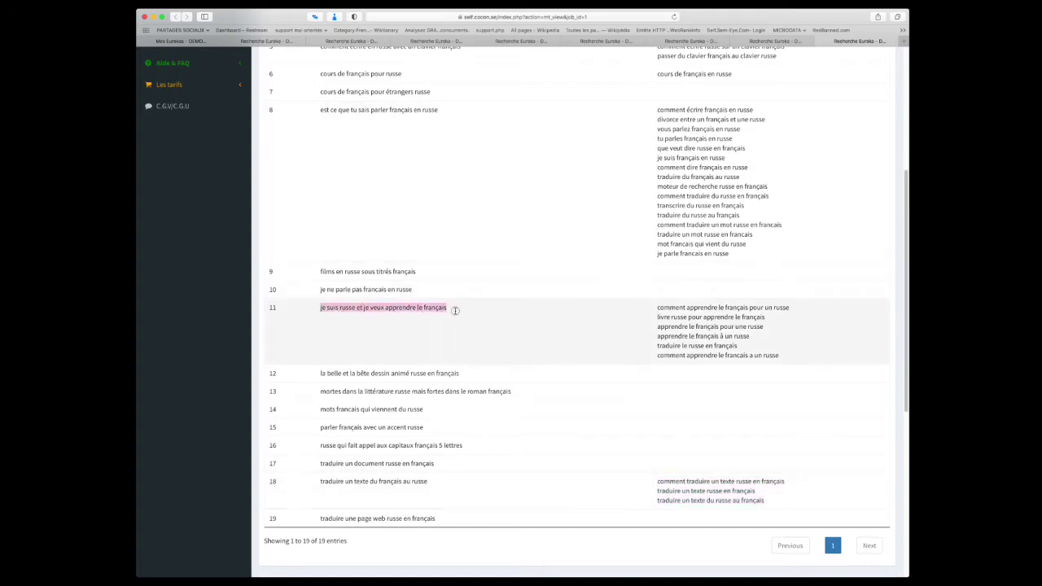
pyautogui.click(799, 357)
pyautogui.moveTo(799, 358); pyautogui.dragTo(649, 308)
pyautogui.click(654, 312)
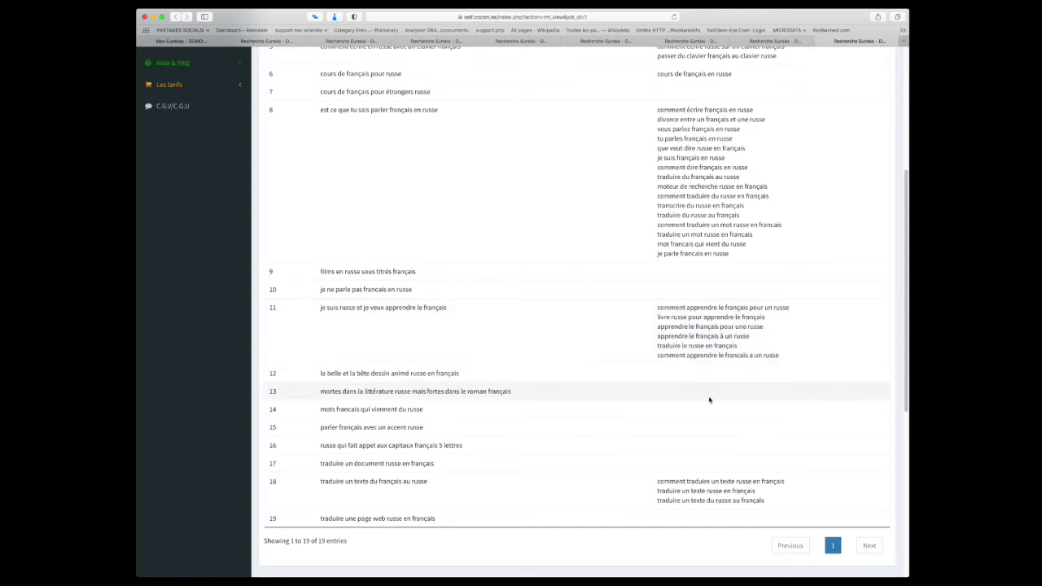
# Examine the first page of the Univers theme table, highlighting the whole list and the individual themes "accent" and "belle".
pyautogui.scroll(3, 710, 400)
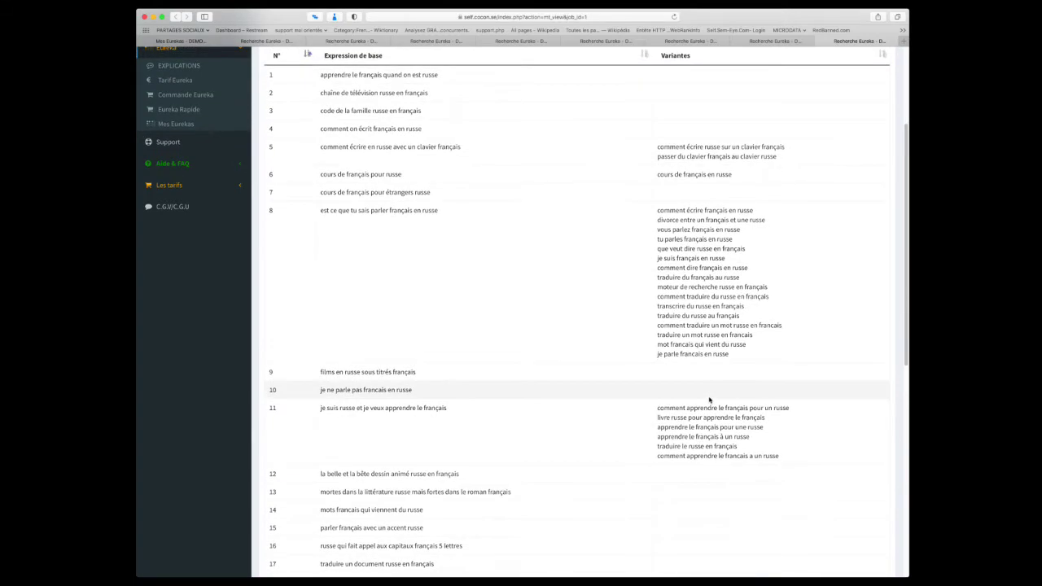
pyautogui.scroll(-7, 709, 400)
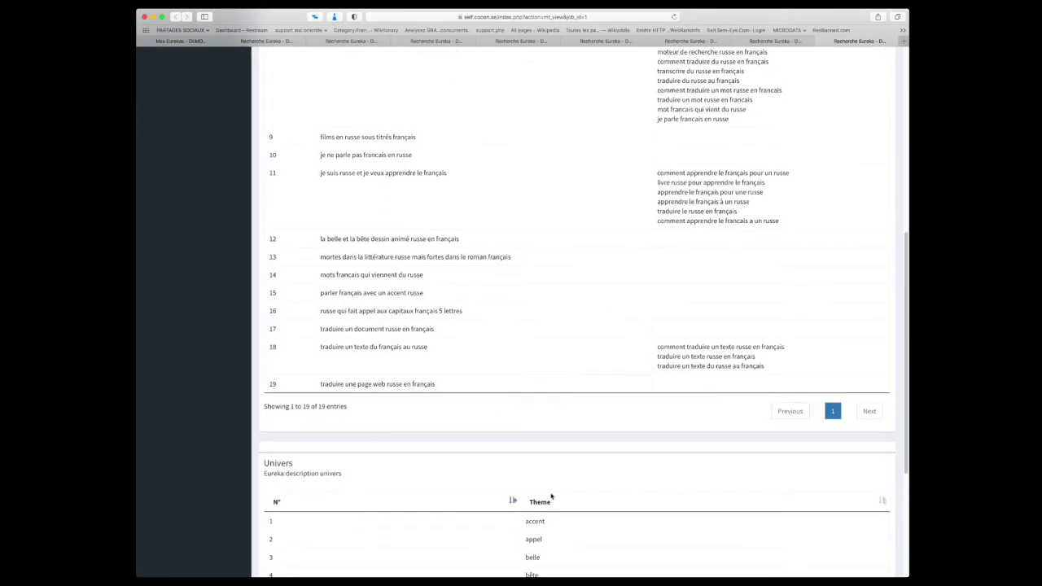
pyautogui.scroll(-7, 552, 495)
pyautogui.moveTo(554, 471); pyautogui.dragTo(508, 296)
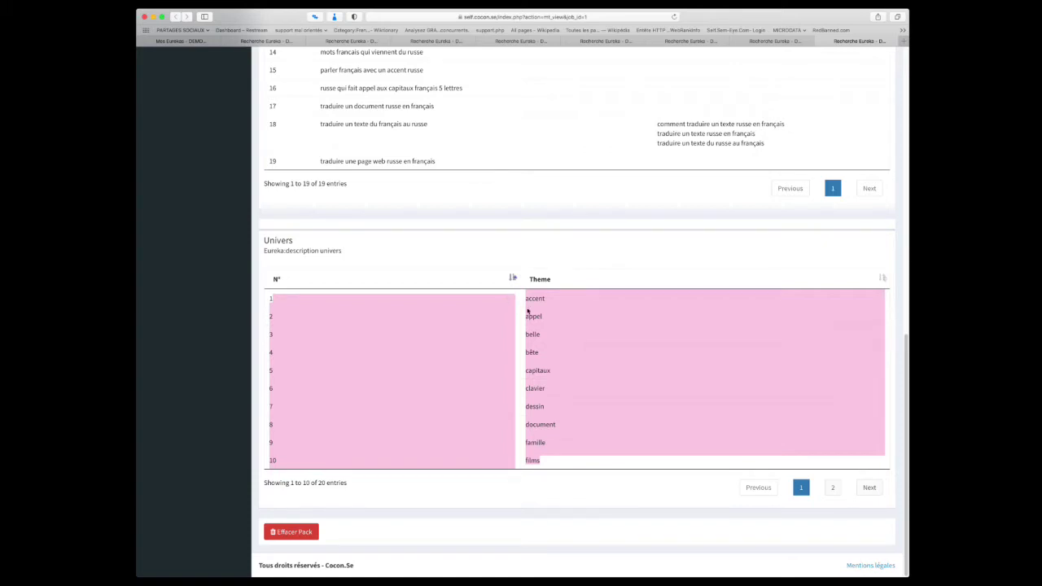
pyautogui.click(602, 344)
pyautogui.moveTo(526, 299); pyautogui.dragTo(540, 301)
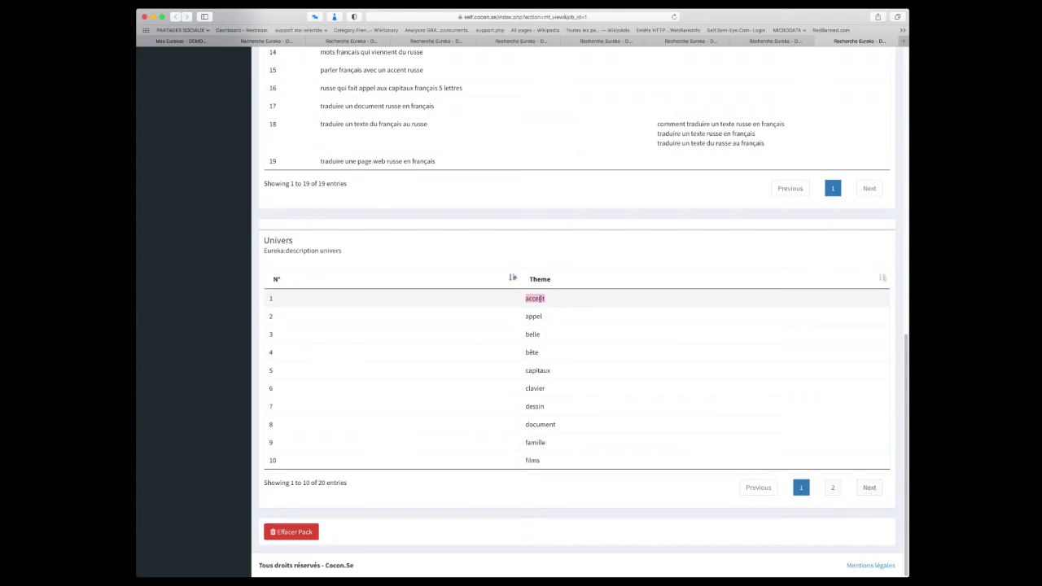
pyautogui.moveTo(525, 317)
pyautogui.mouseDown()
pyautogui.moveTo(537, 317)
pyautogui.moveTo(534, 334)
pyautogui.mouseUp()
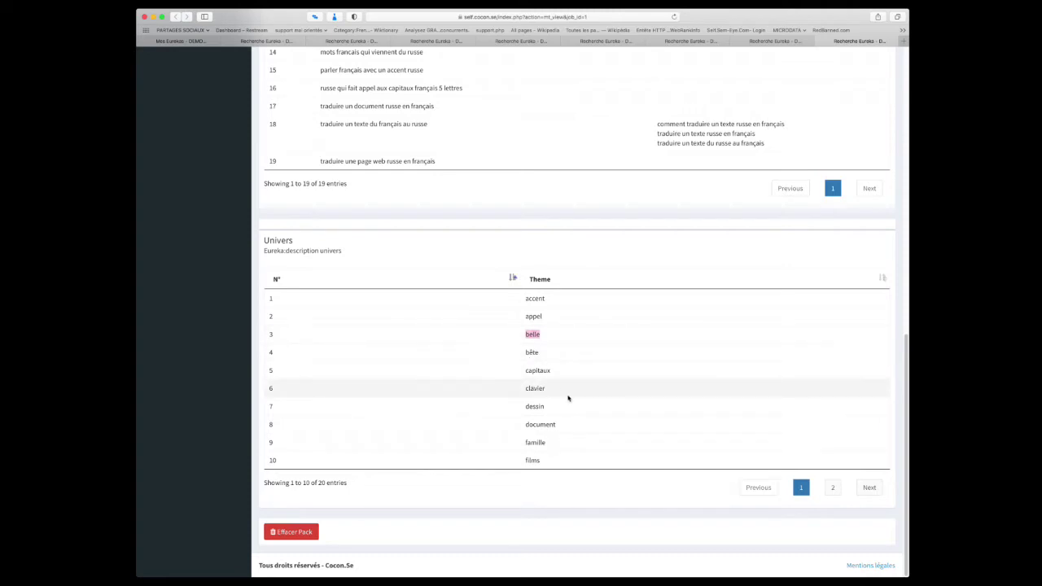
pyautogui.click(558, 483)
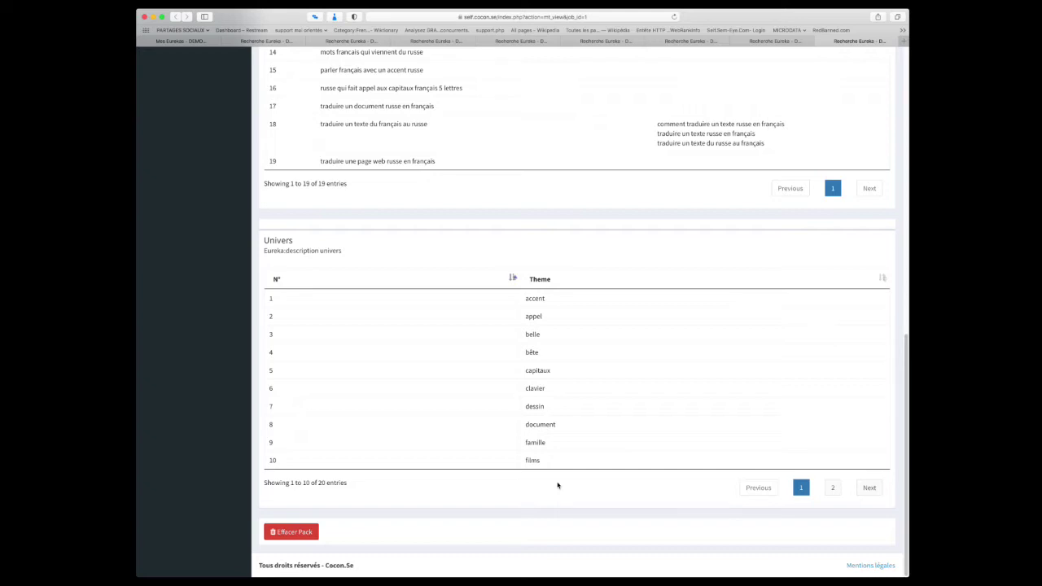
# Compare the themes on the first Univers page with the base expressions in the content suggestions.
pyautogui.scroll(10, 558, 485)
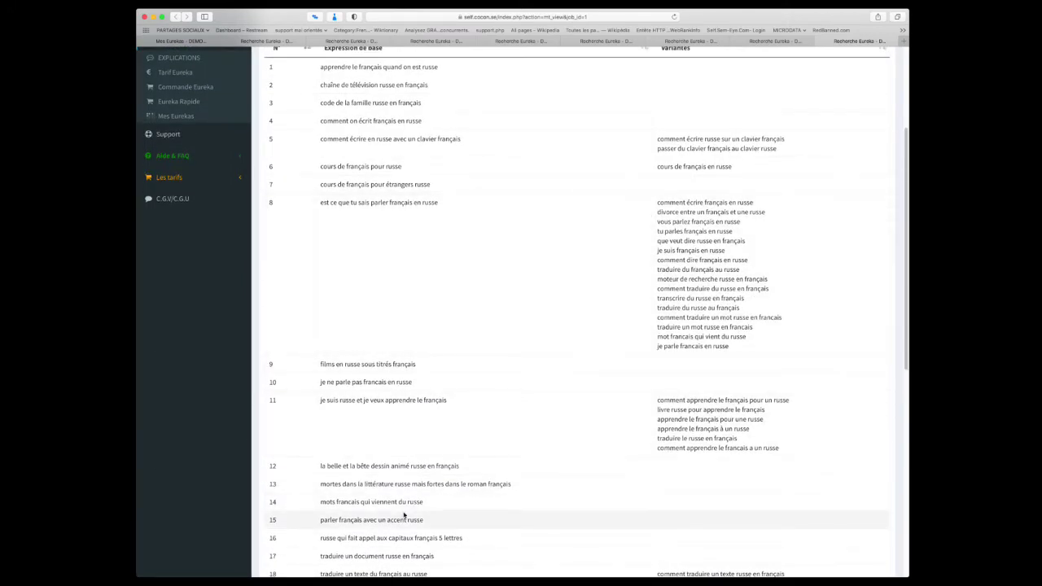
pyautogui.scroll(-10, 404, 515)
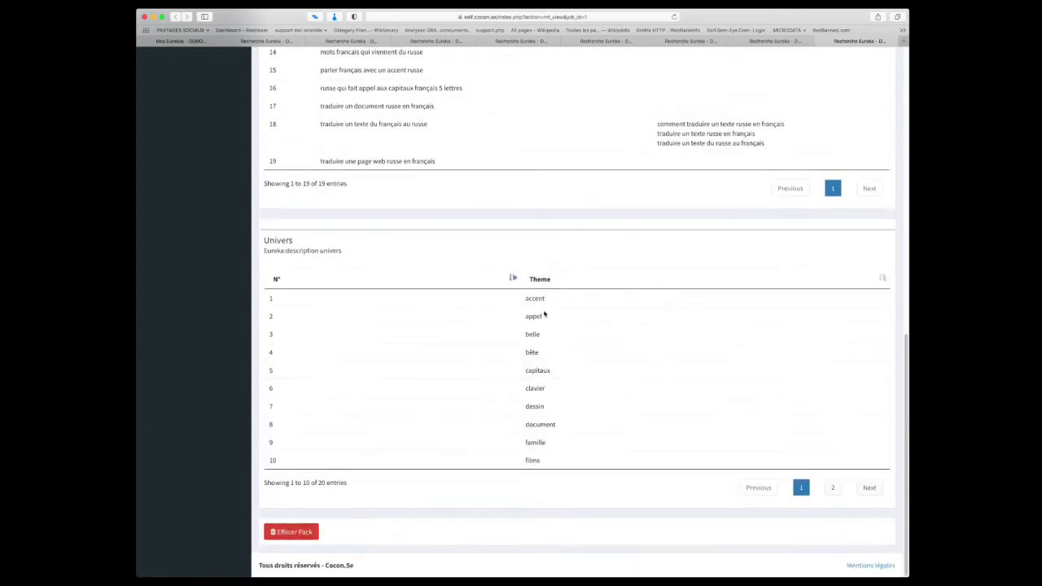
pyautogui.scroll(15, 689, 451)
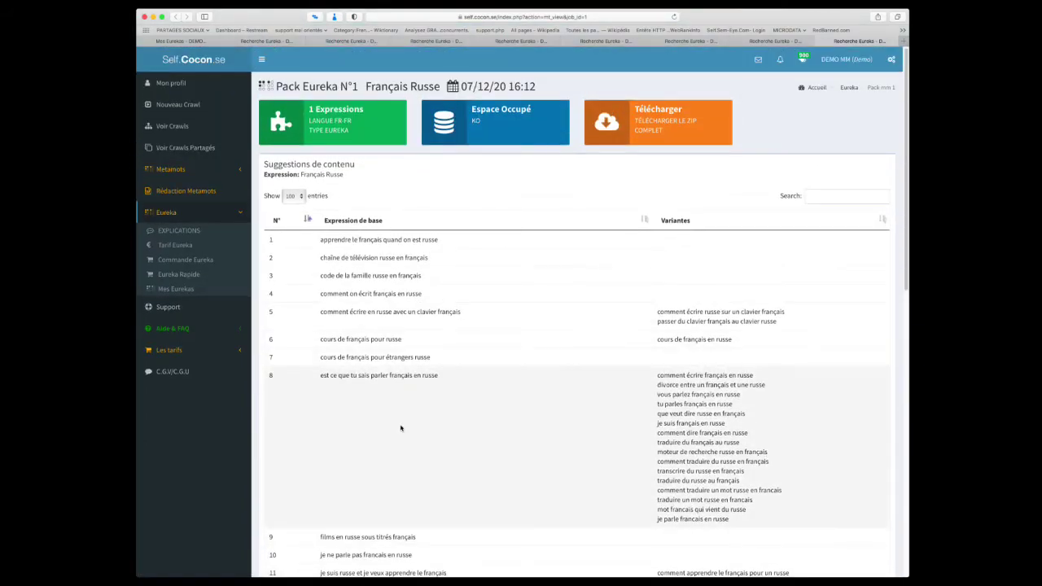
pyautogui.scroll(-5, 738, 482)
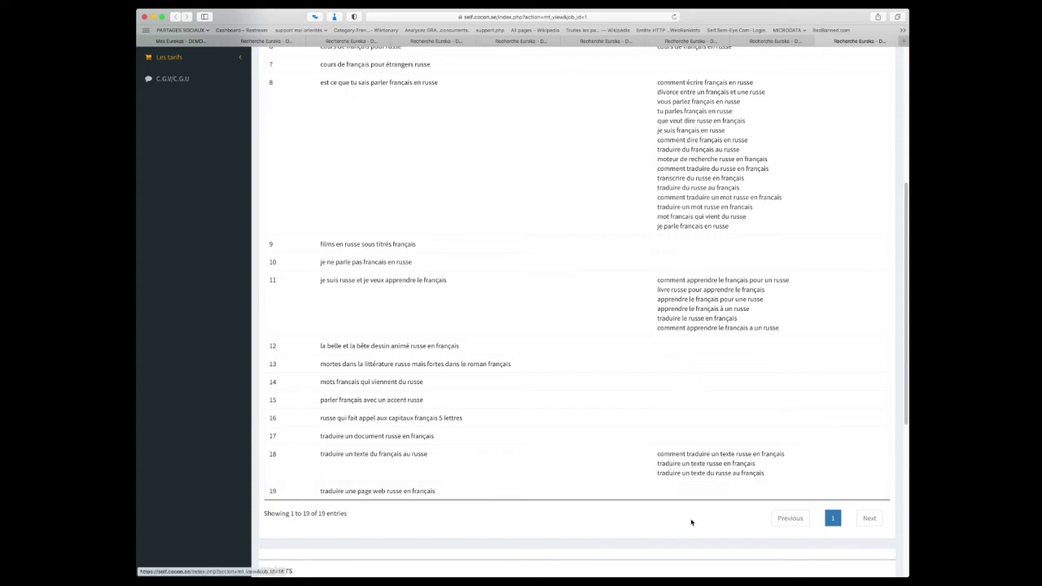
pyautogui.scroll(-5, 682, 514)
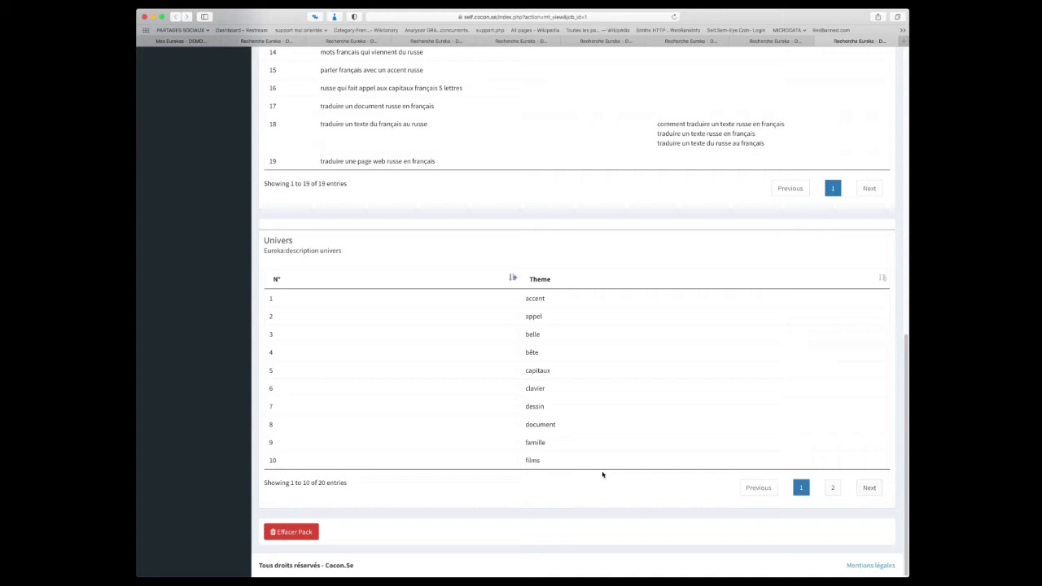
pyautogui.click(574, 426)
pyautogui.scroll(5, 698, 367)
pyautogui.scroll(-5, 698, 366)
# Show the second page of Univers themes and highlight télévision, texte, page, moteur and littérature one by one.
pyautogui.click(832, 486)
pyautogui.moveTo(568, 464); pyautogui.dragTo(531, 442)
pyautogui.click(532, 427)
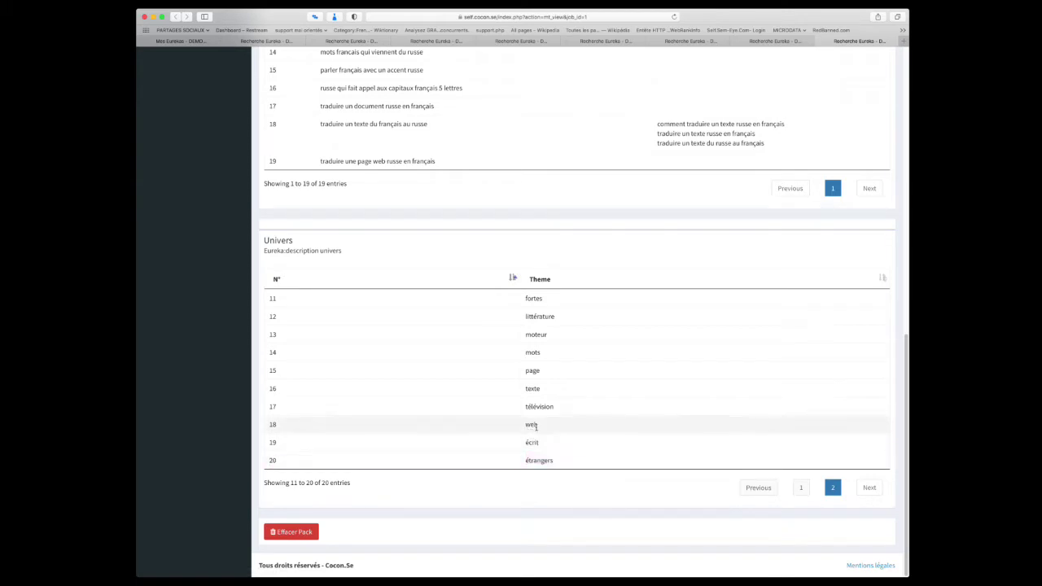
pyautogui.doubleClick(547, 407)
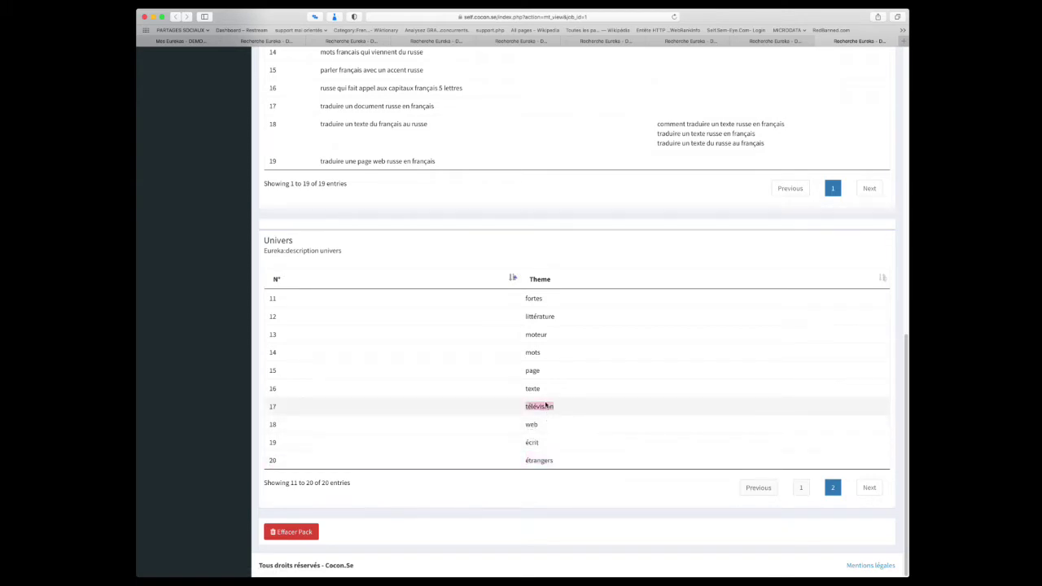
pyautogui.doubleClick(534, 391)
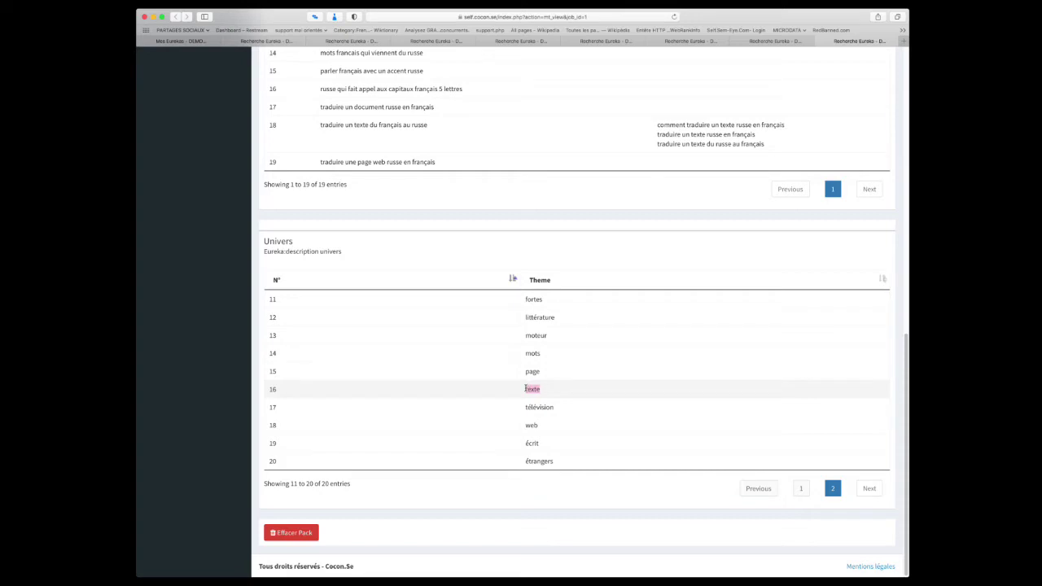
pyautogui.doubleClick(532, 372)
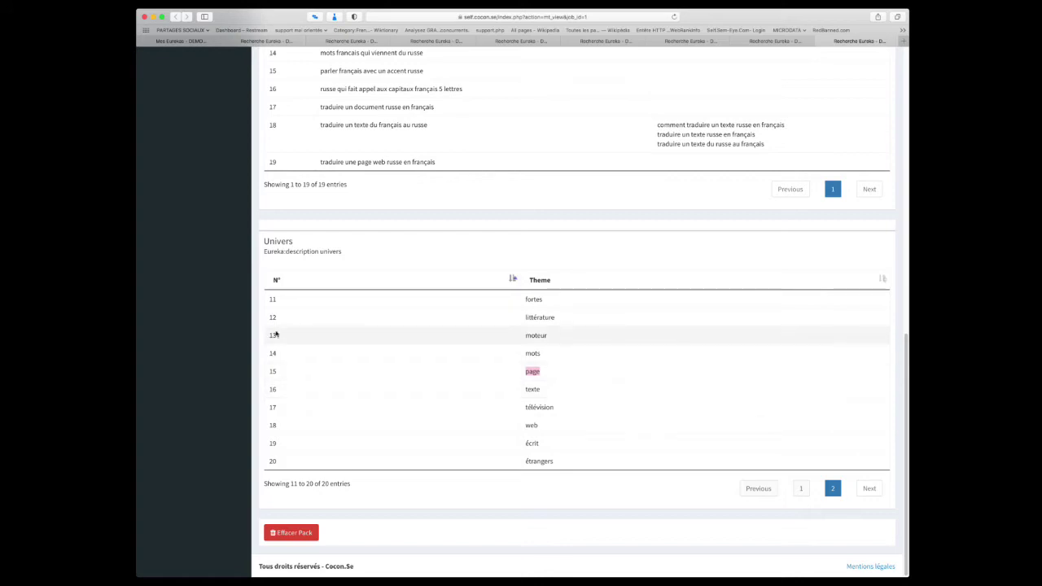
pyautogui.doubleClick(529, 336)
pyautogui.scroll(1, 529, 336)
pyautogui.click(550, 322)
pyautogui.doubleClick(549, 323)
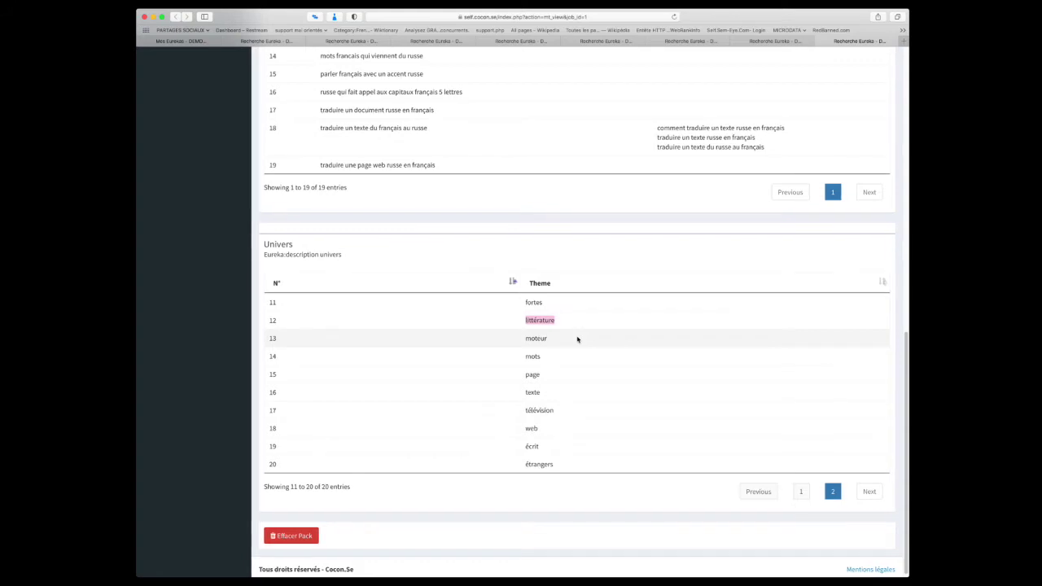
# Highlight the complete list of Univers themes from "fortes" to "étrangers".
pyautogui.click(572, 497)
pyautogui.moveTo(575, 471); pyautogui.dragTo(507, 301)
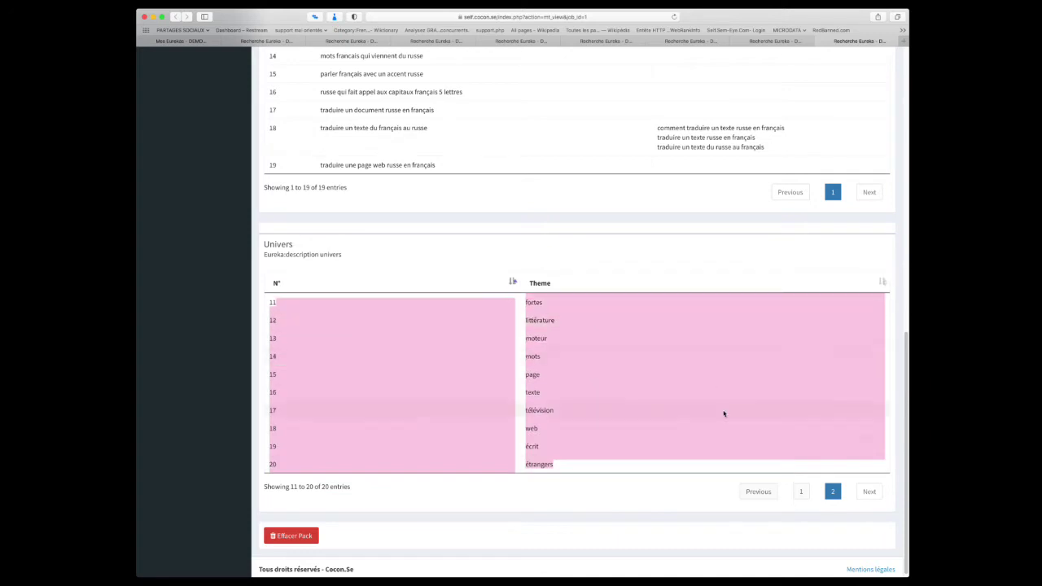
pyautogui.click(590, 455)
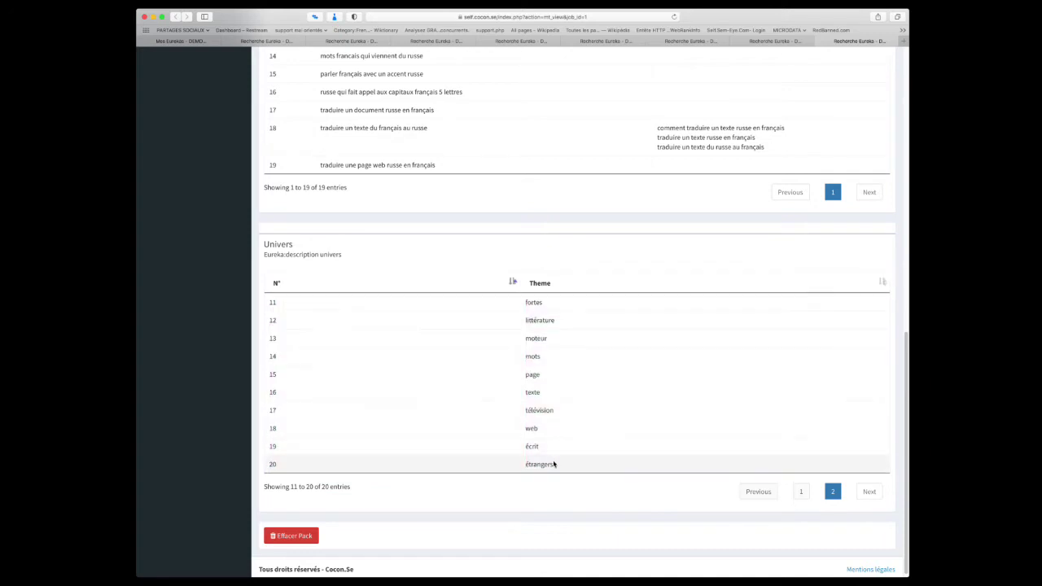
pyautogui.moveTo(552, 466); pyautogui.dragTo(511, 304)
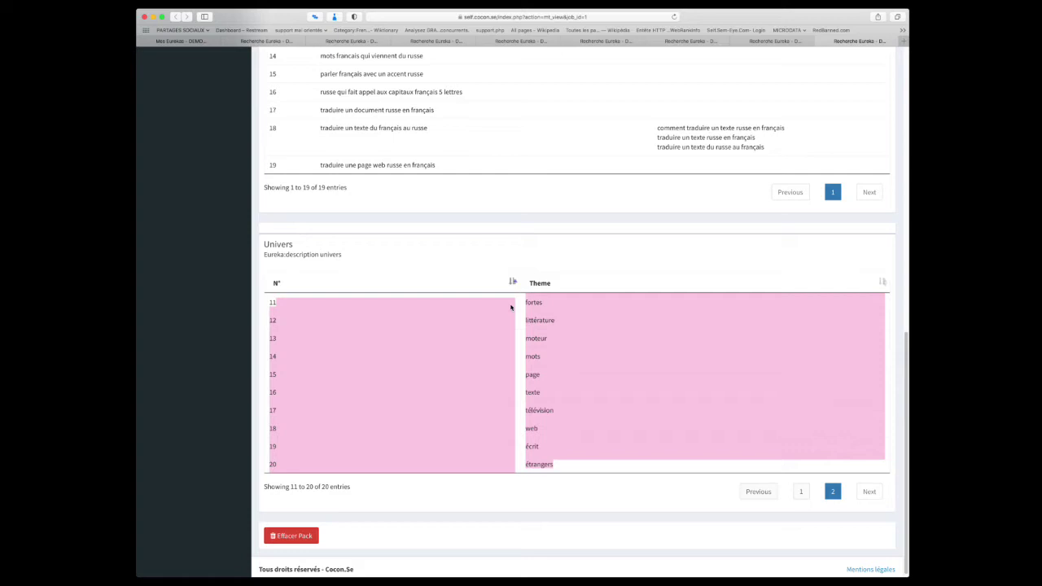
# Return to the pack's summary tiles and highlight the text of the one for downloading the complete ZIP.
pyautogui.scroll(2, 511, 307)
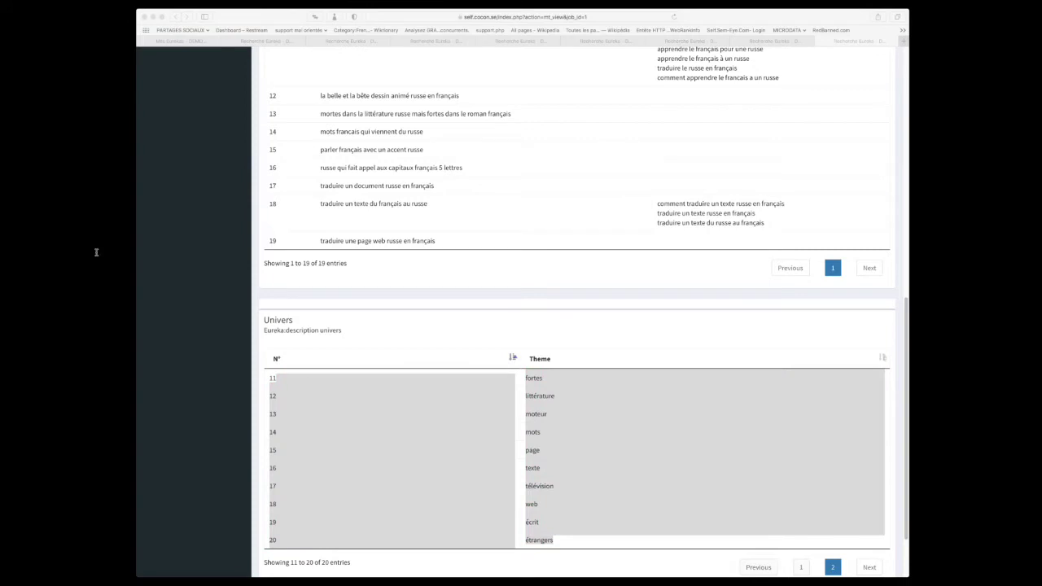
pyautogui.click(525, 298)
pyautogui.scroll(1, 525, 300)
pyautogui.scroll(15, 593, 309)
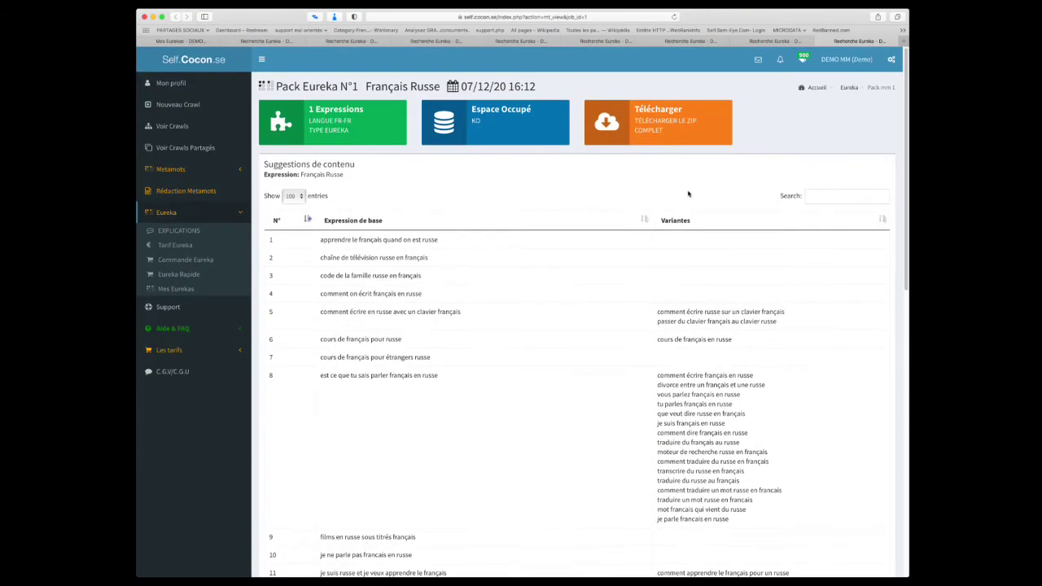
pyautogui.moveTo(742, 137); pyautogui.dragTo(590, 121)
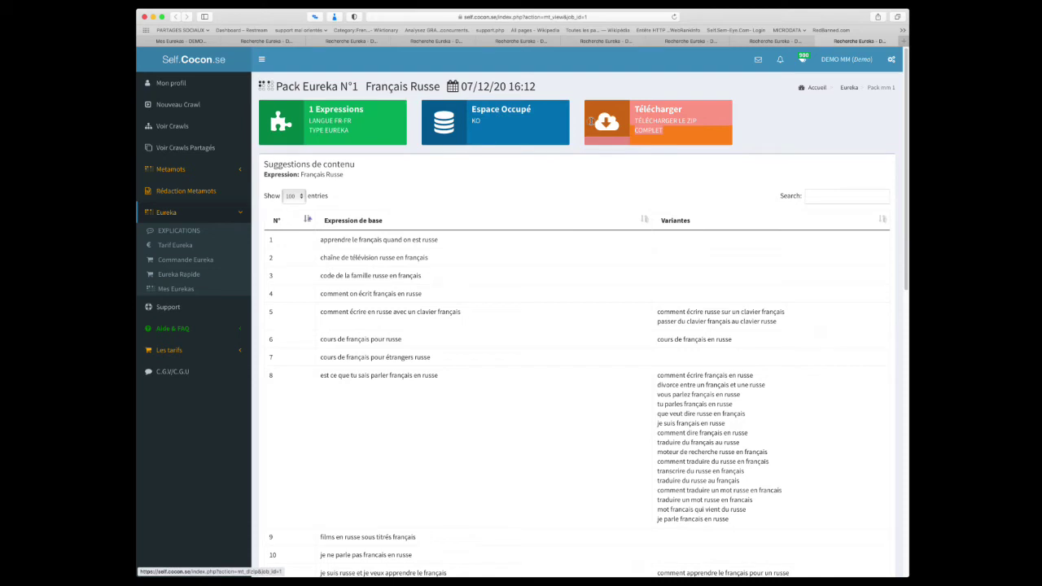
# Clear the highlight and look over the "Français Russe" content suggestions and Univers themes once more, returning to the start of the pack.
pyautogui.click(710, 176)
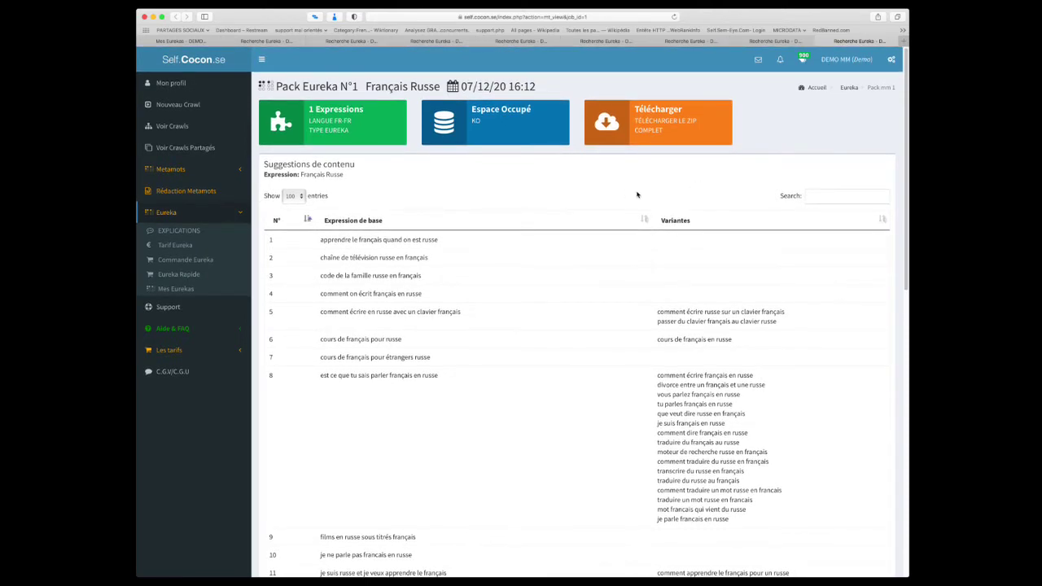
pyautogui.scroll(-1, 636, 194)
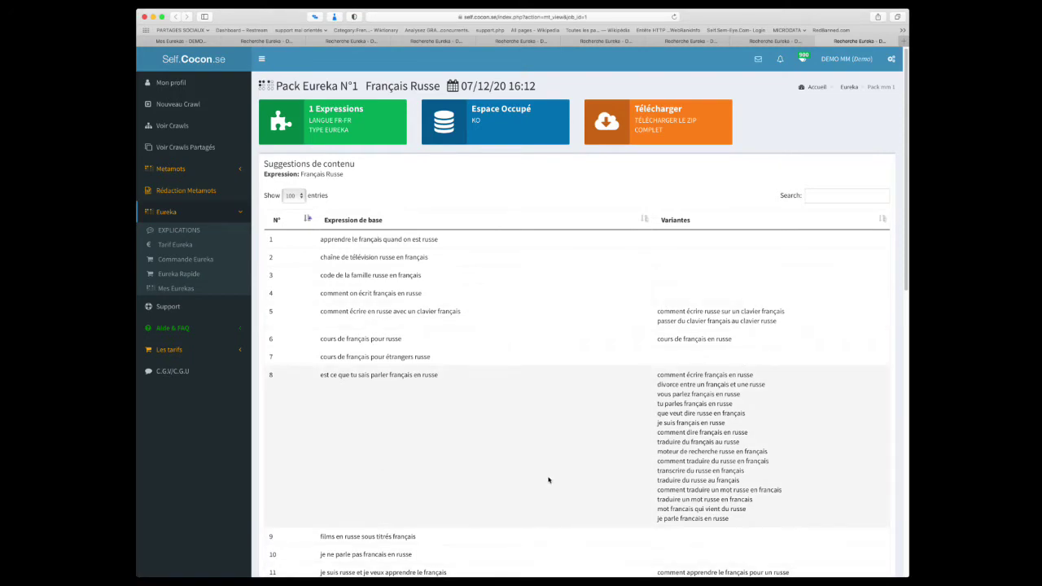
pyautogui.scroll(-1, 549, 484)
pyautogui.scroll(-10, 548, 484)
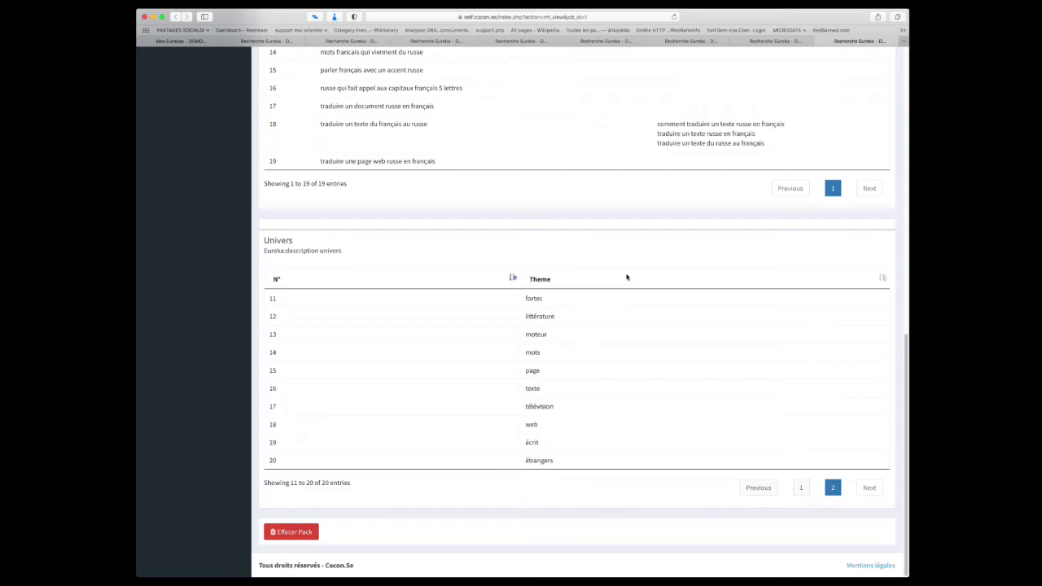
pyautogui.scroll(1, 627, 278)
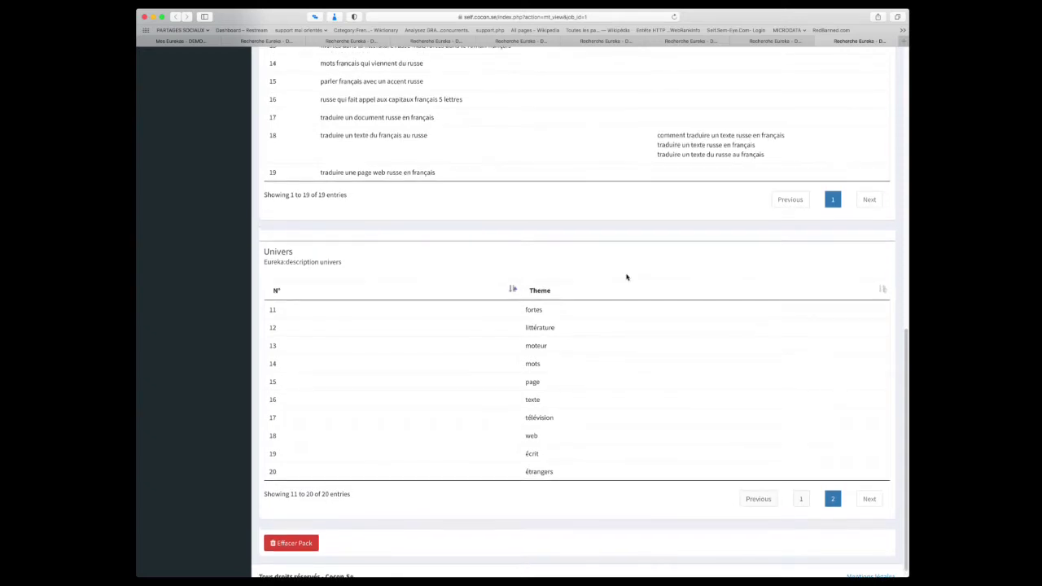
pyautogui.scroll(3, 627, 278)
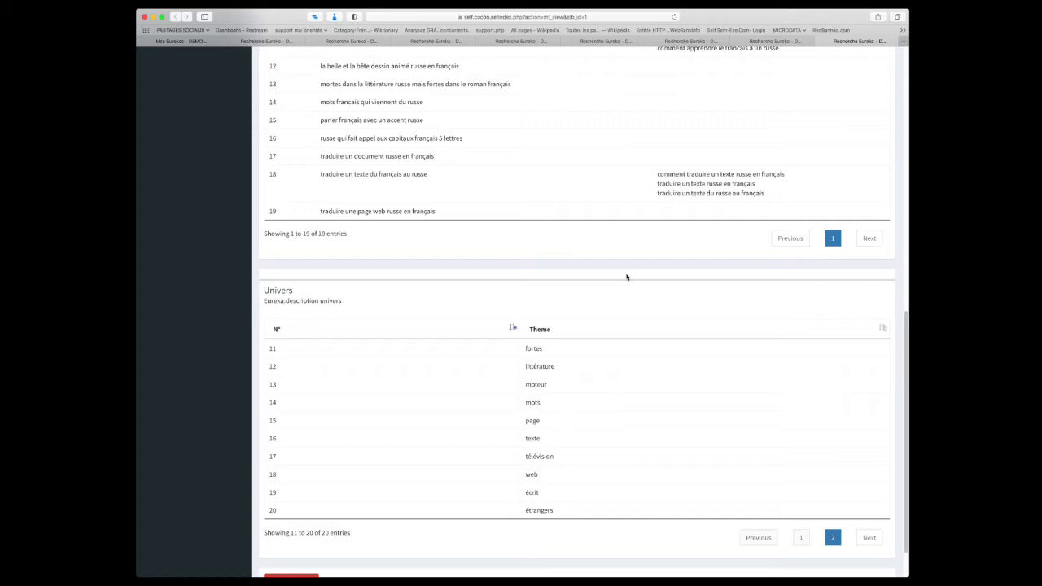
pyautogui.scroll(2, 602, 289)
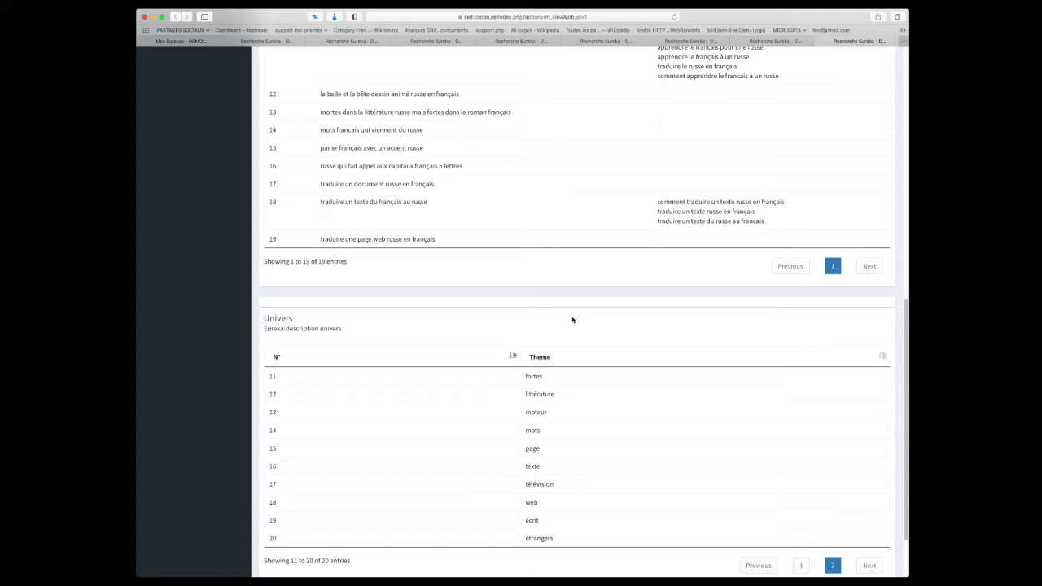
pyautogui.scroll(-2, 572, 319)
pyautogui.scroll(4, 551, 299)
pyautogui.scroll(10, 551, 298)
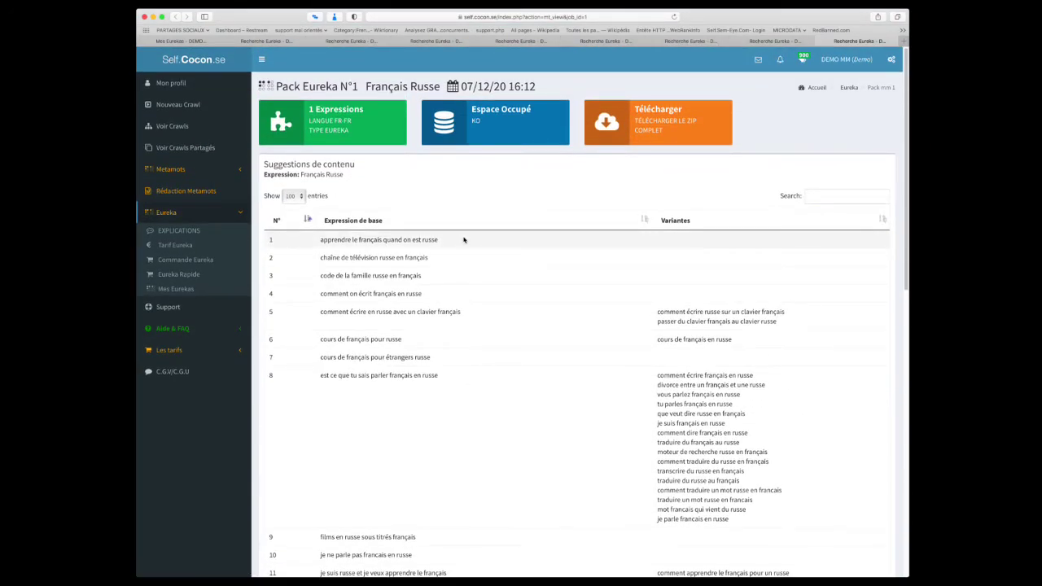
# Highlight the base expression "apprendre le français quand on est russe", followed by its words "russe" and "apprendre" separately.
pyautogui.moveTo(442, 240); pyautogui.dragTo(321, 237)
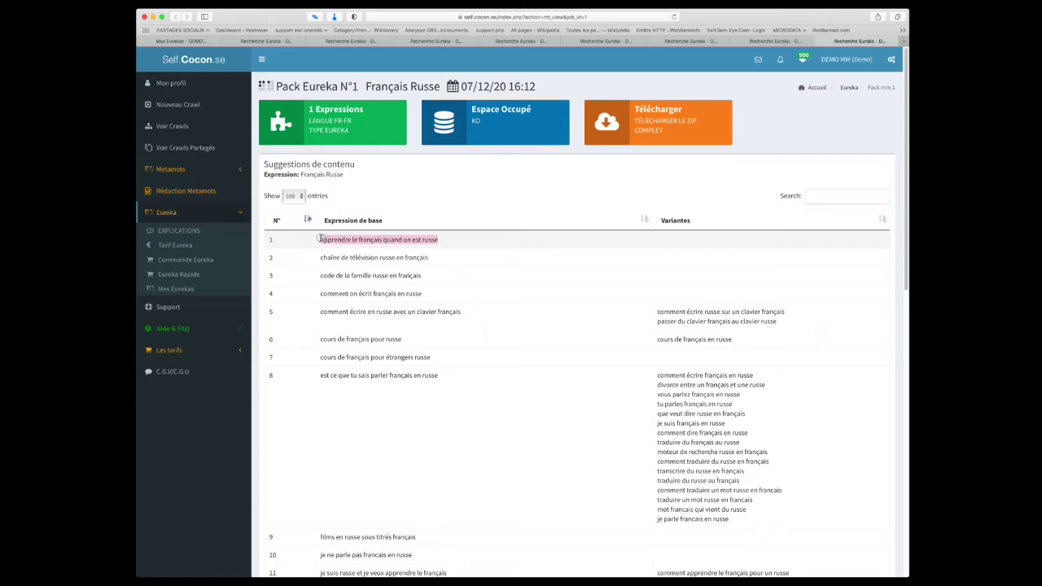
pyautogui.doubleClick(429, 239)
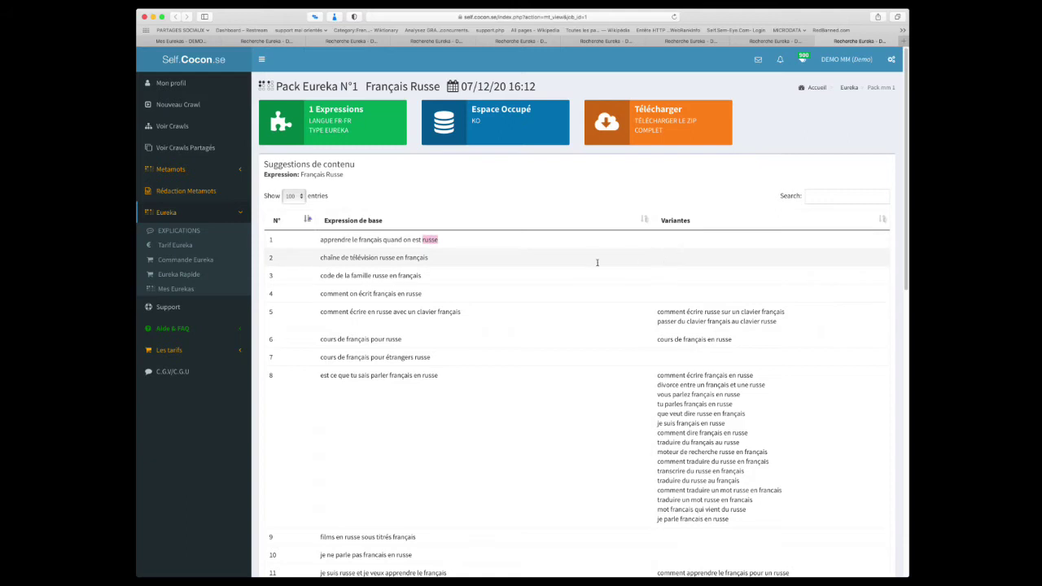
pyautogui.tripleClick(341, 246)
pyautogui.doubleClick(338, 242)
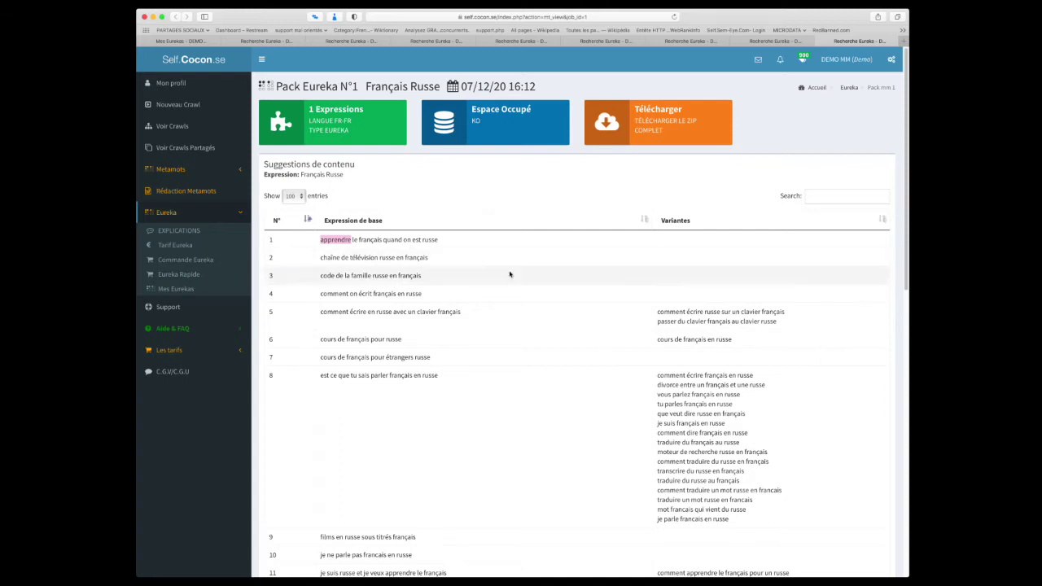
# Sort the suggestions by base expression, highlight "Français Russe" in the pack title and clear the highlight.
pyautogui.click(477, 221)
pyautogui.moveTo(367, 85); pyautogui.dragTo(441, 86)
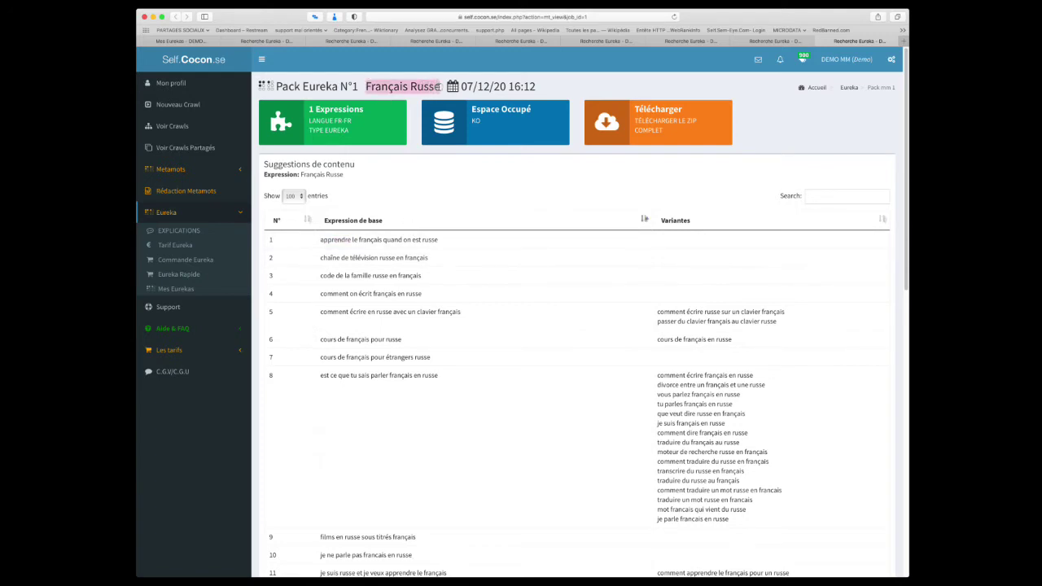
pyautogui.click(536, 190)
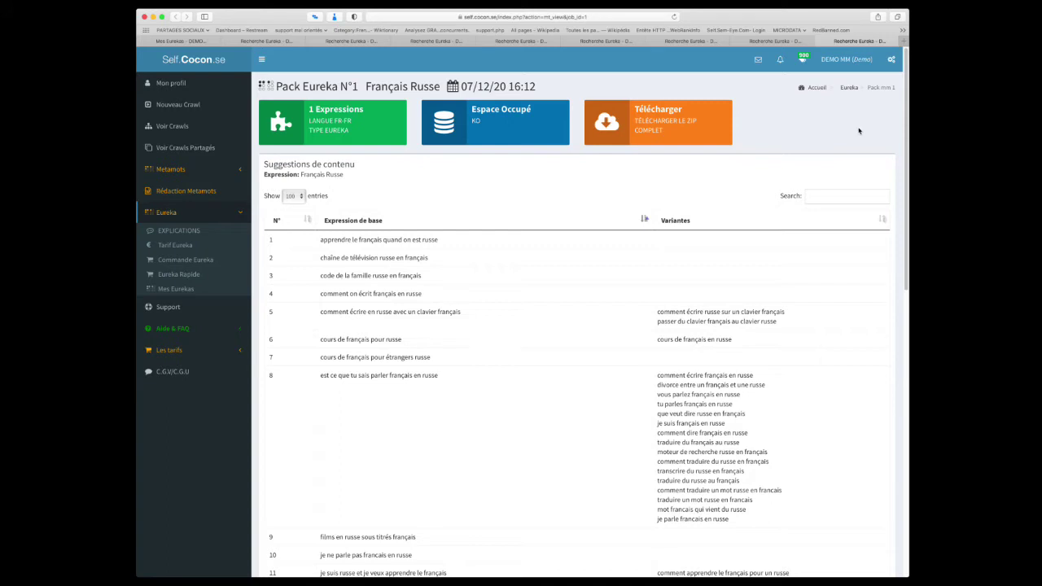
# Switch to pack N°2 "interprète Russe and co" and highlight "traduction Russe" in its searched expression.
pyautogui.scroll(-1, 858, 131)
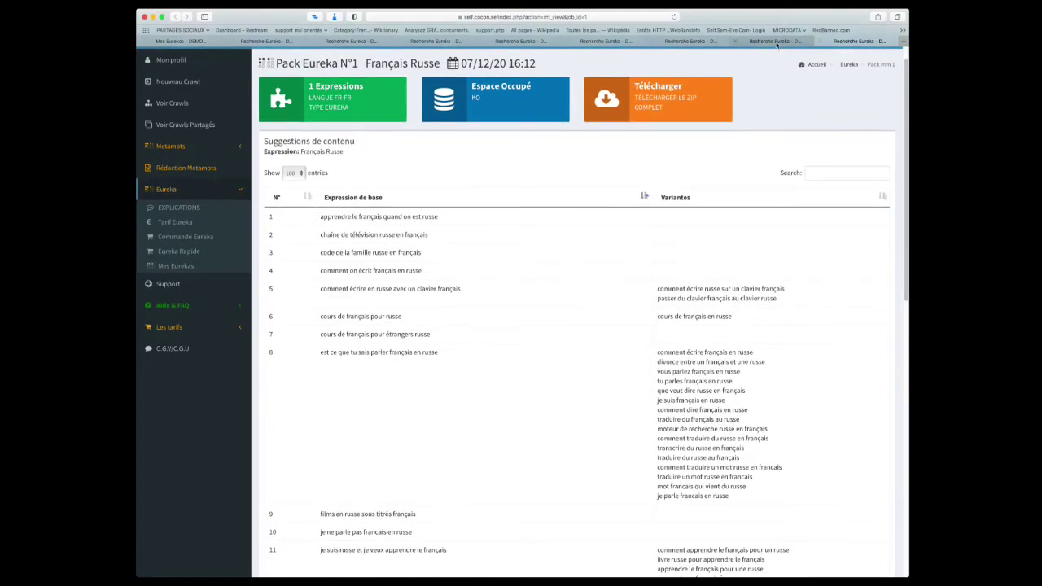
pyautogui.click(776, 43)
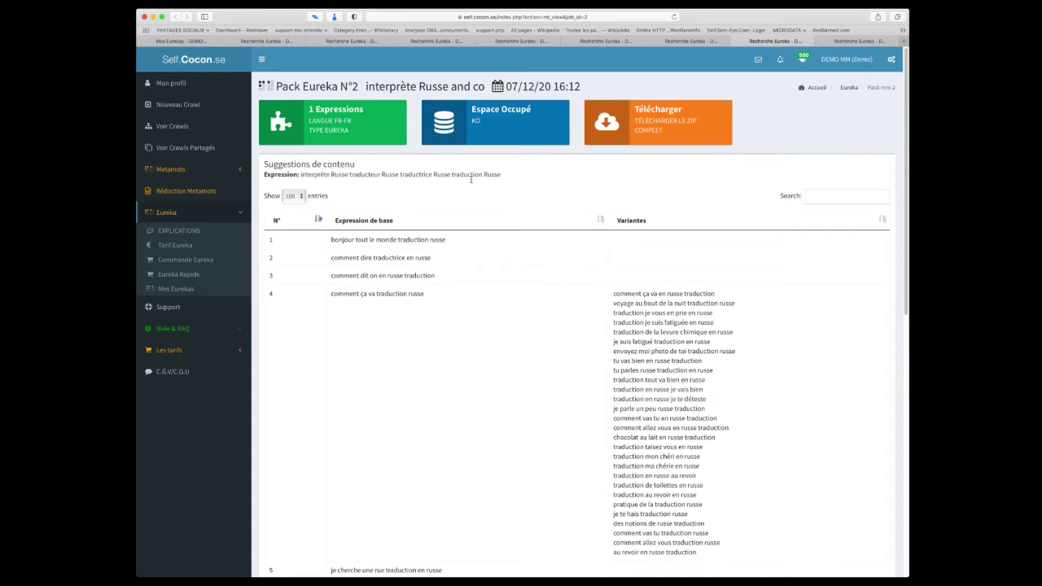
pyautogui.moveTo(452, 174); pyautogui.dragTo(504, 176)
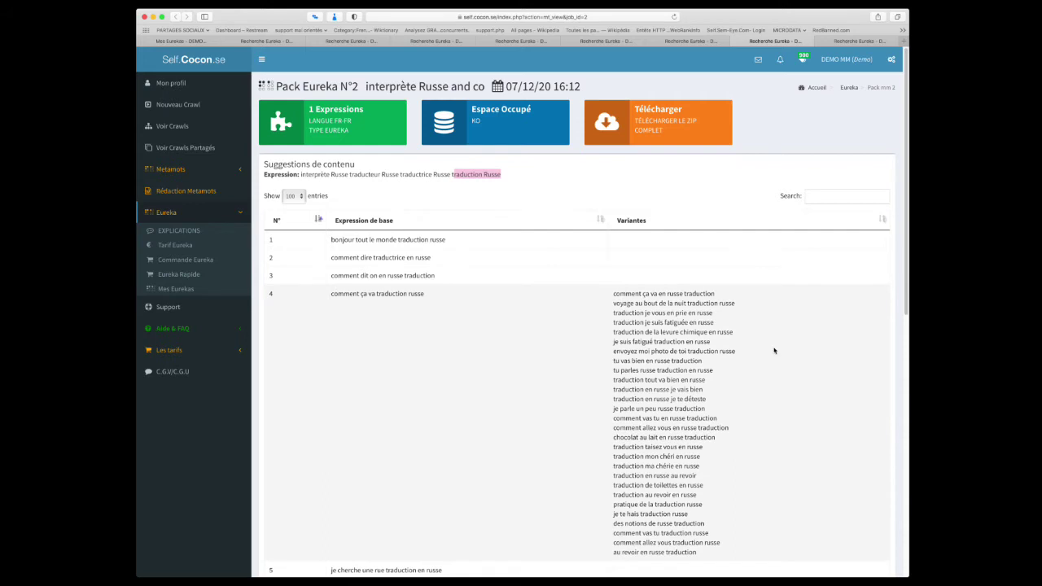
# Highlight the base expressions "traduction je t en prie en russe" and "traduction en russe je sais pas" in rows 11 and 9.
pyautogui.scroll(-5, 774, 348)
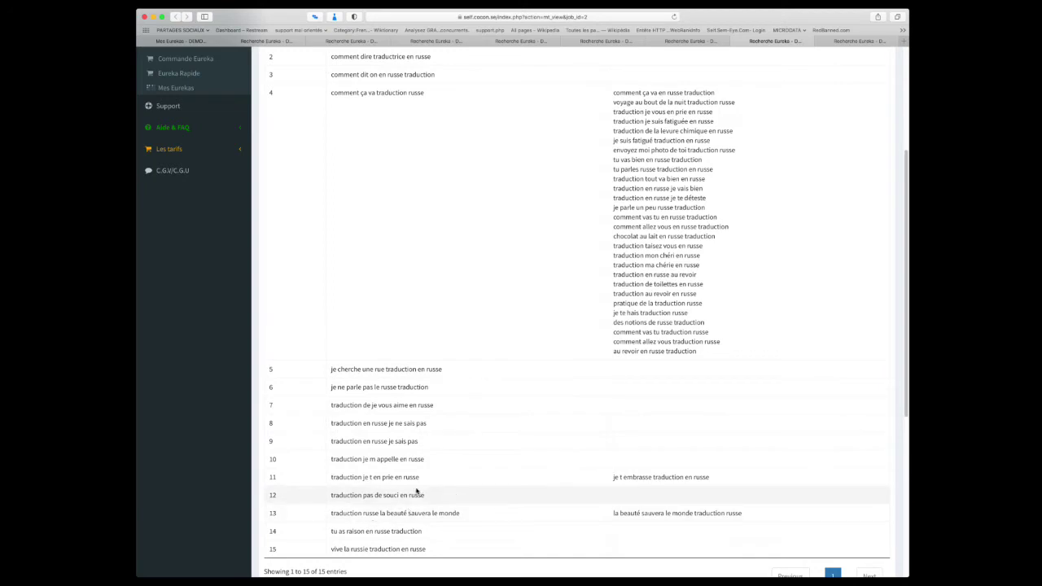
pyautogui.moveTo(420, 474); pyautogui.dragTo(322, 479)
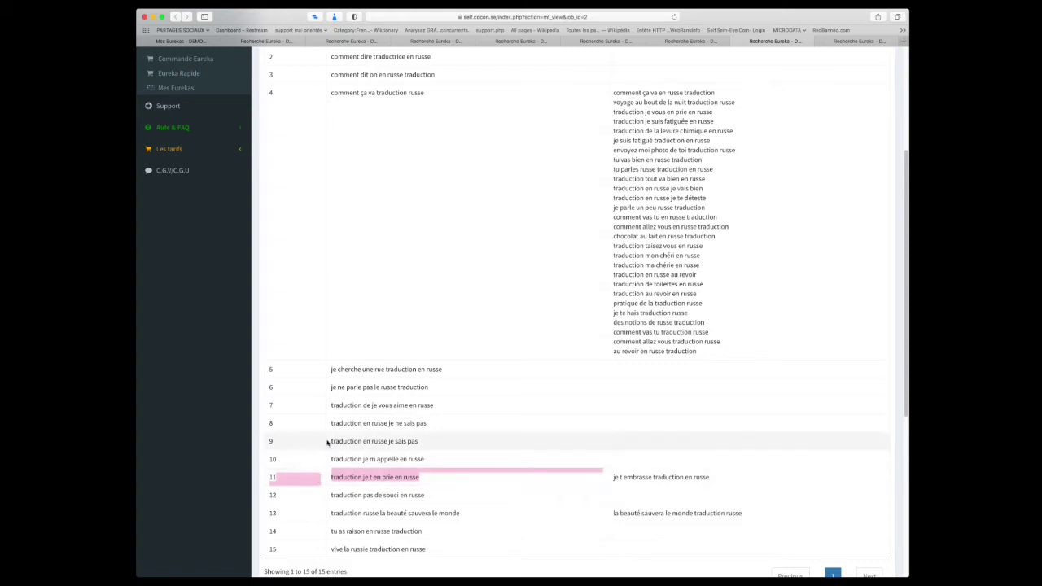
pyautogui.click(425, 439)
pyautogui.moveTo(424, 440); pyautogui.dragTo(335, 437)
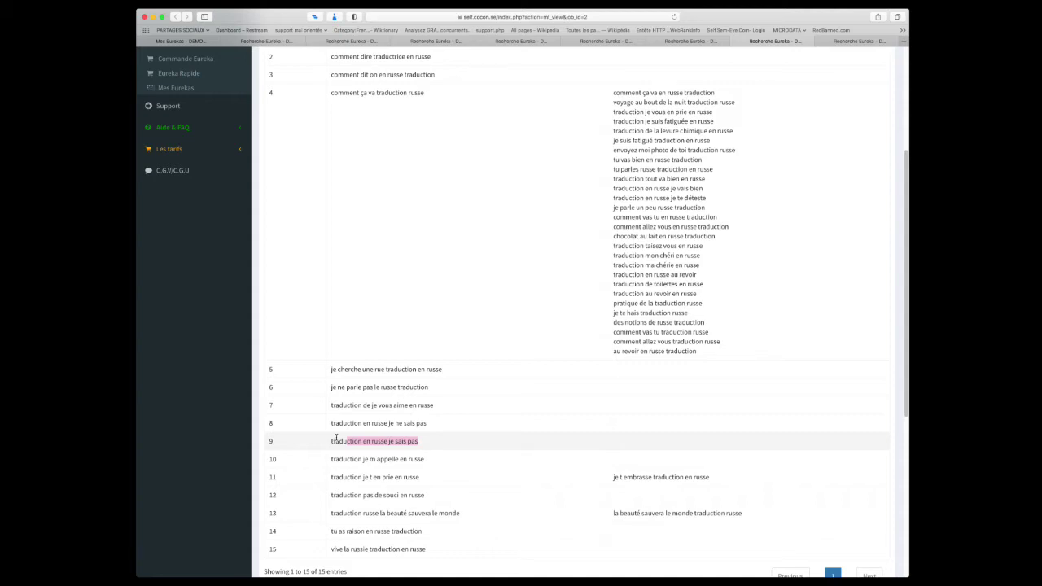
# Highlight the variant "comment allez vous en russe traduction" and the base expressions "comment dire traductrice en russe" and "bonjour tout le monde traduction russe".
pyautogui.scroll(5, 728, 387)
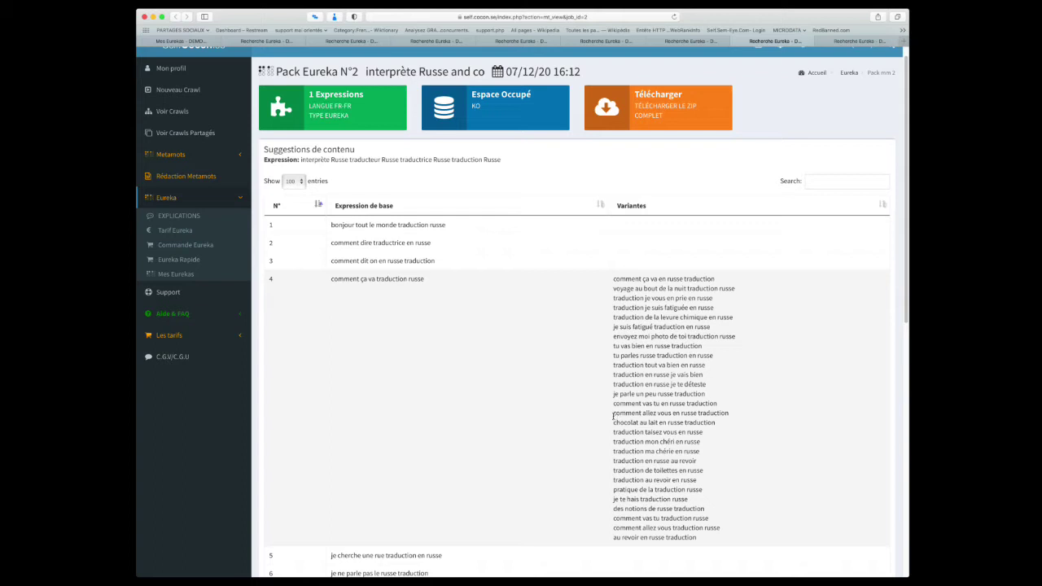
pyautogui.moveTo(614, 415); pyautogui.dragTo(759, 413)
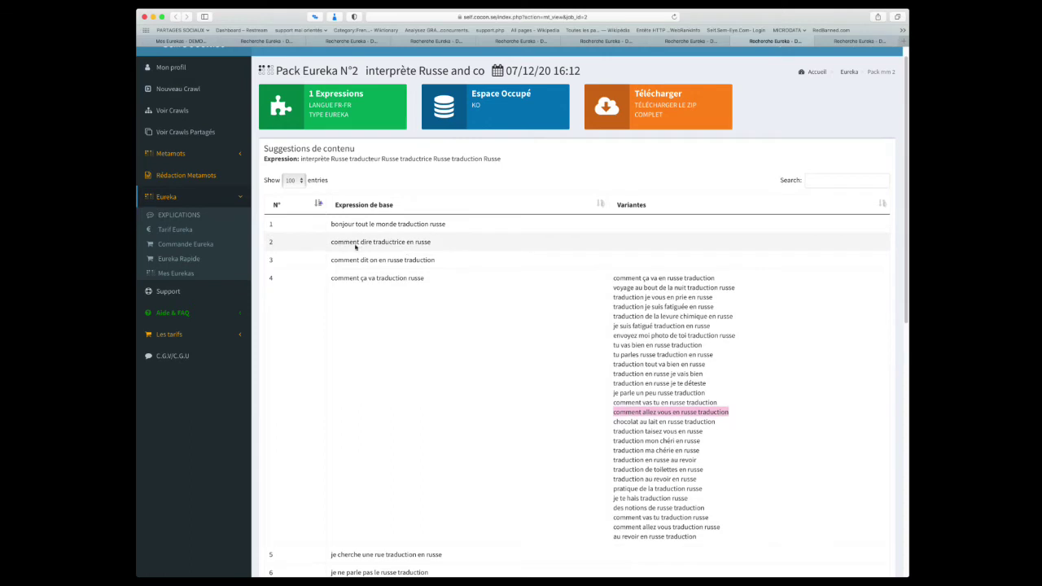
pyautogui.moveTo(337, 242); pyautogui.dragTo(440, 246)
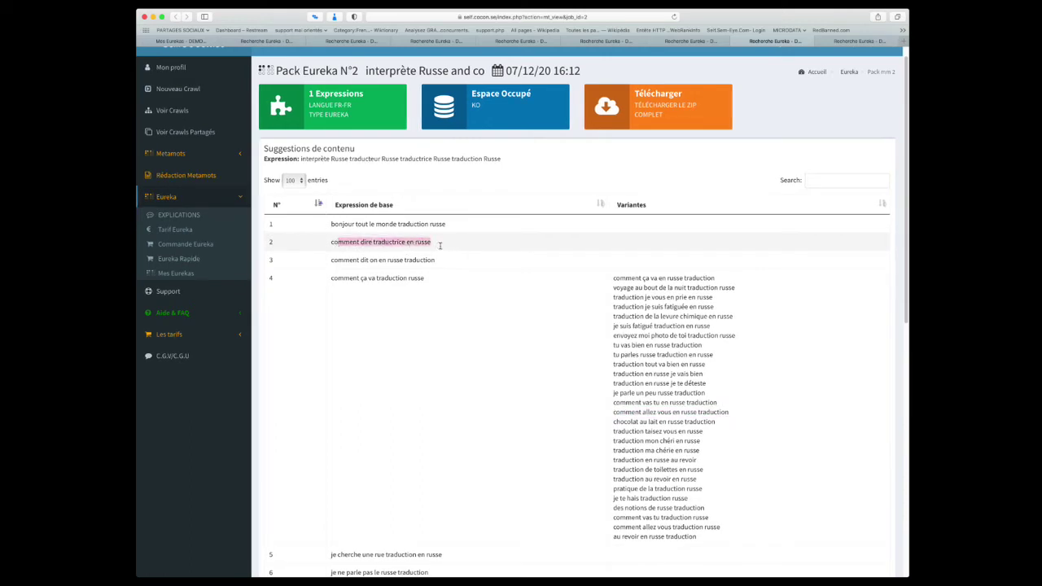
pyautogui.moveTo(330, 223); pyautogui.dragTo(462, 229)
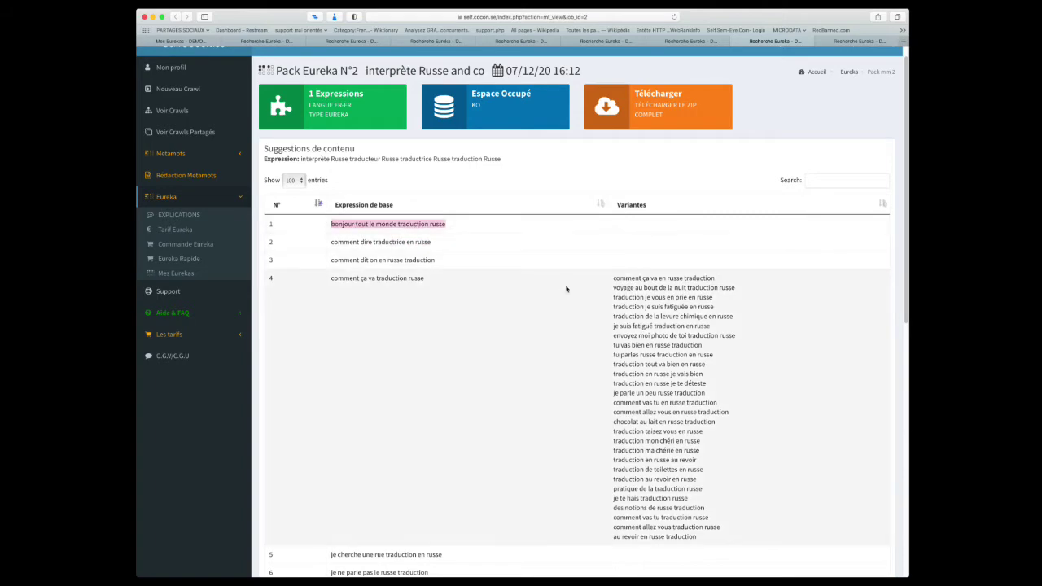
# Look through the rest of pack N°2 and switch past pack N°4 "traductrice" to pack N°5 "interprète".
pyautogui.scroll(-9, 566, 288)
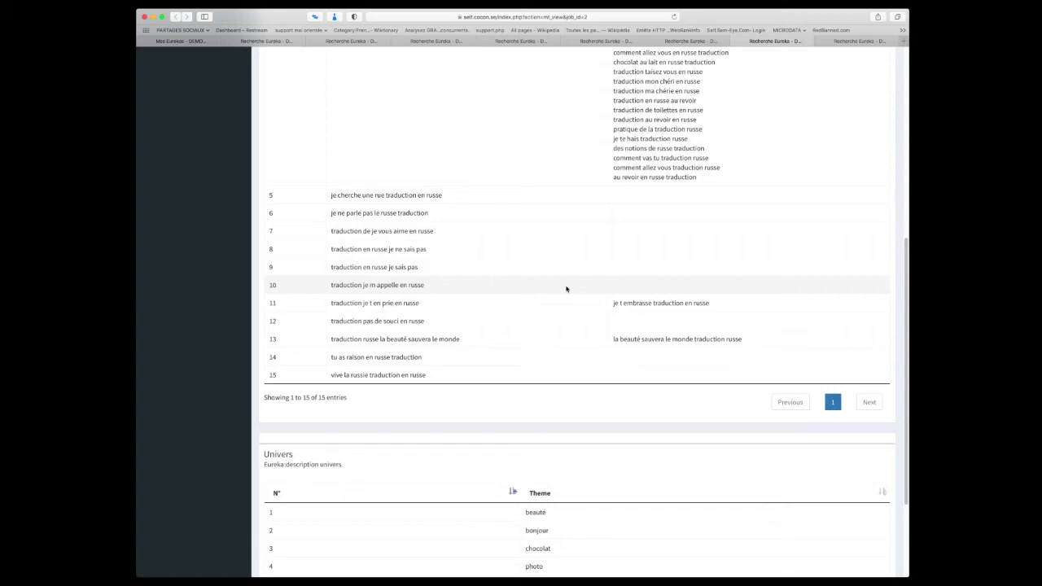
pyautogui.scroll(10, 584, 366)
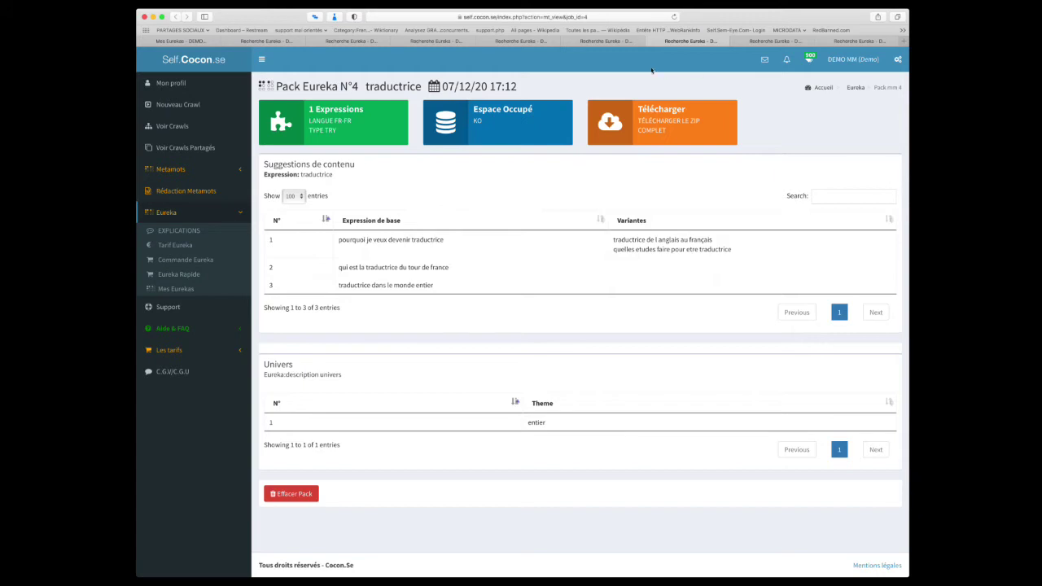
pyautogui.click(612, 42)
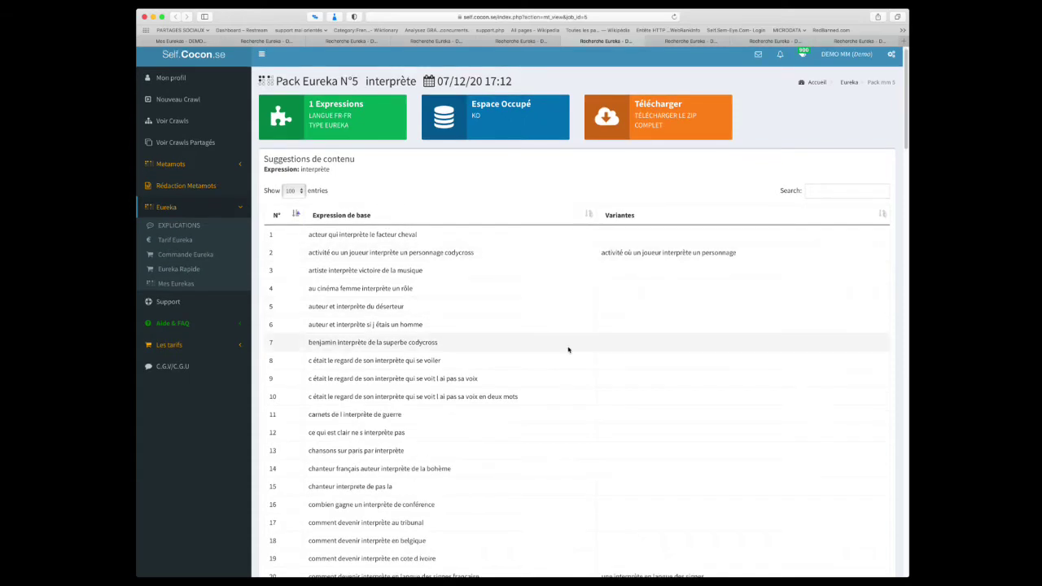
# Highlight "chanteur interprete de pas la" in row 15 and "chanteur français" in row 14 of the "interprète" suggestions.
pyautogui.scroll(-5, 568, 349)
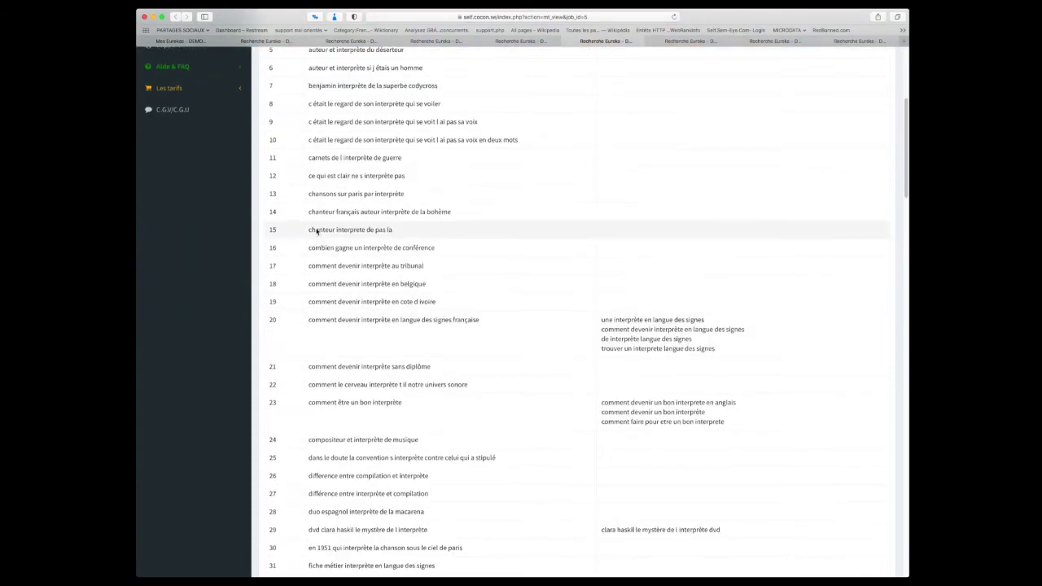
pyautogui.moveTo(310, 231); pyautogui.dragTo(379, 234)
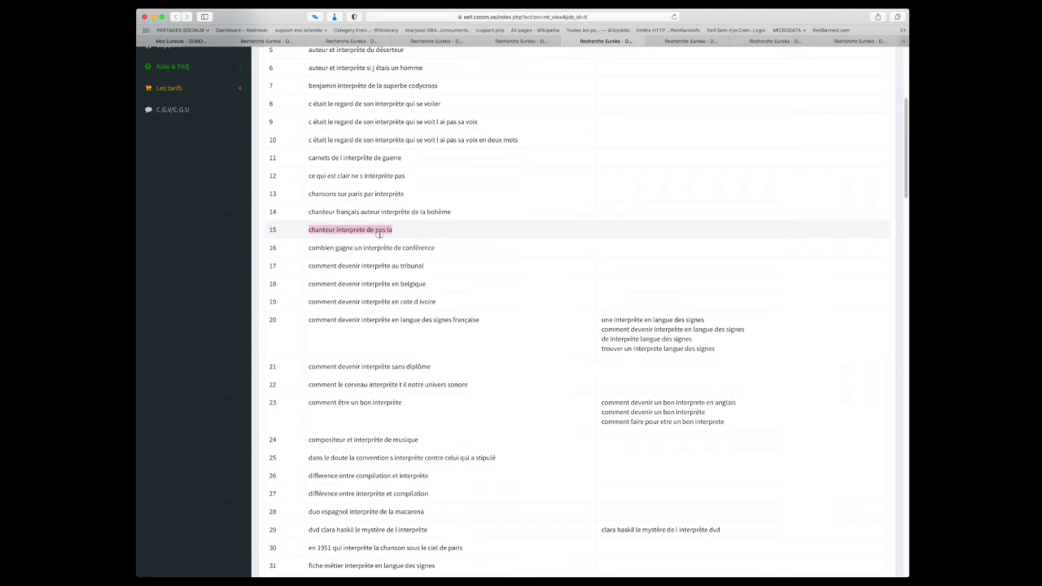
pyautogui.moveTo(311, 211); pyautogui.dragTo(356, 211)
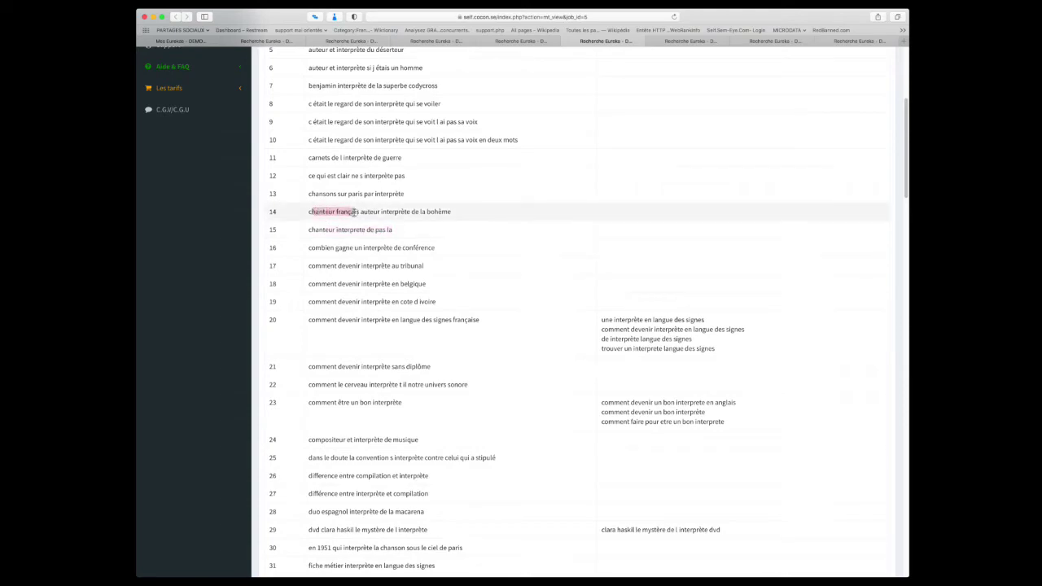
# Look further down the "interprète" suggestions, highlight "rappeur interprete de bouge de la" in row 88 and clear the highlight.
pyautogui.scroll(-5, 416, 358)
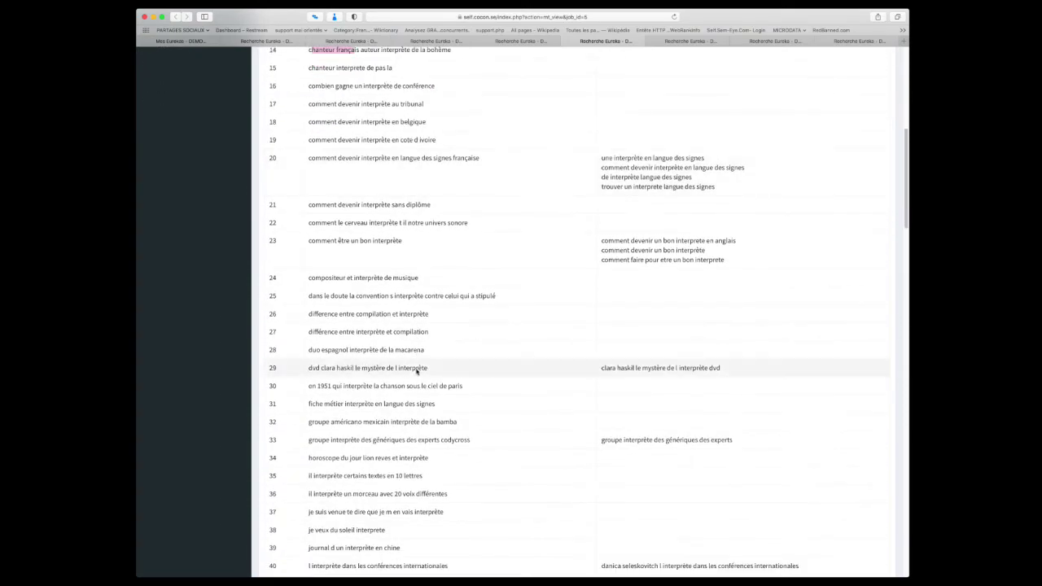
pyautogui.scroll(-20, 416, 381)
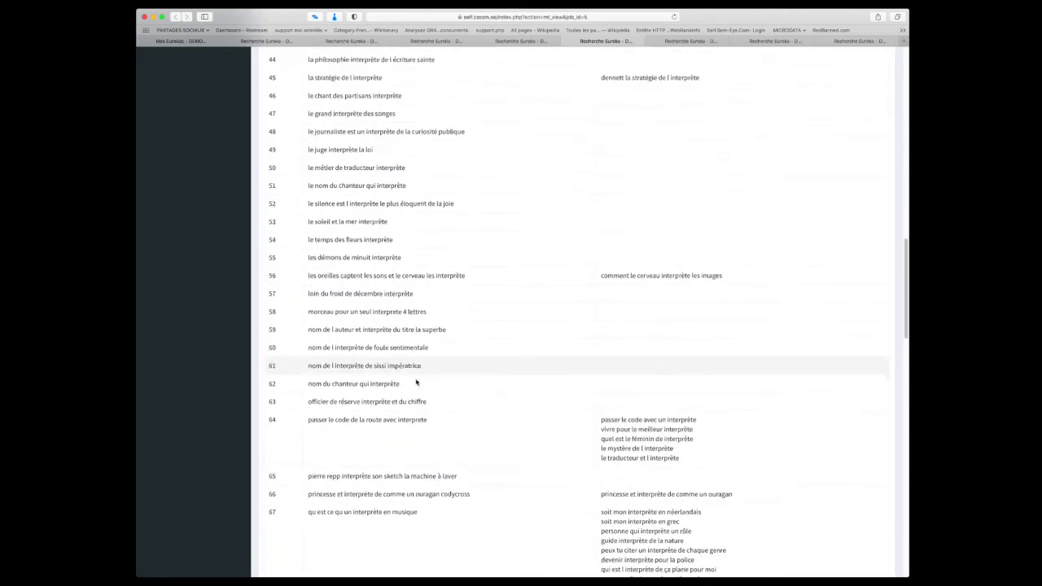
pyautogui.scroll(-6, 415, 379)
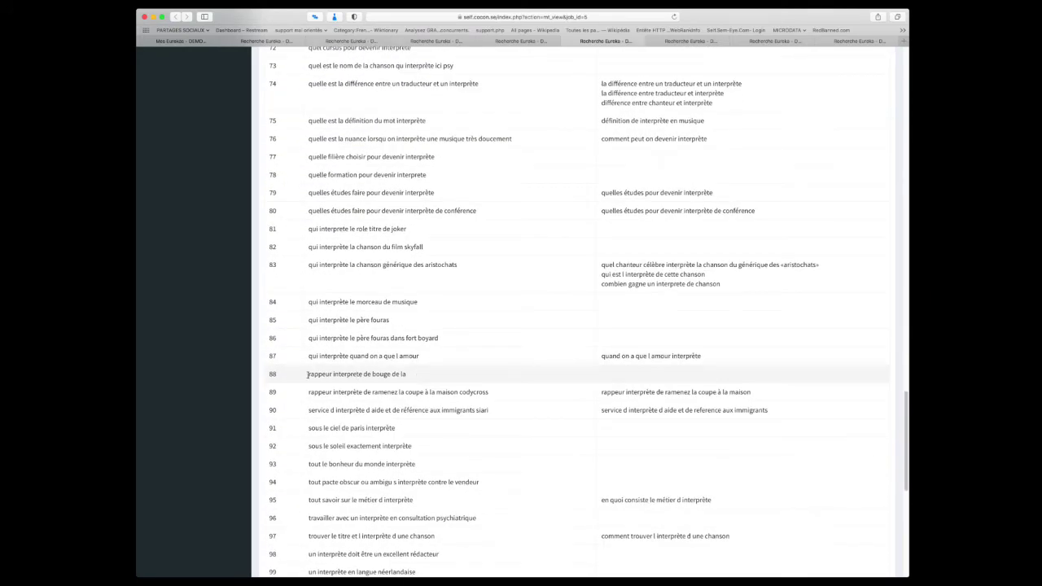
pyautogui.moveTo(307, 375); pyautogui.dragTo(401, 381)
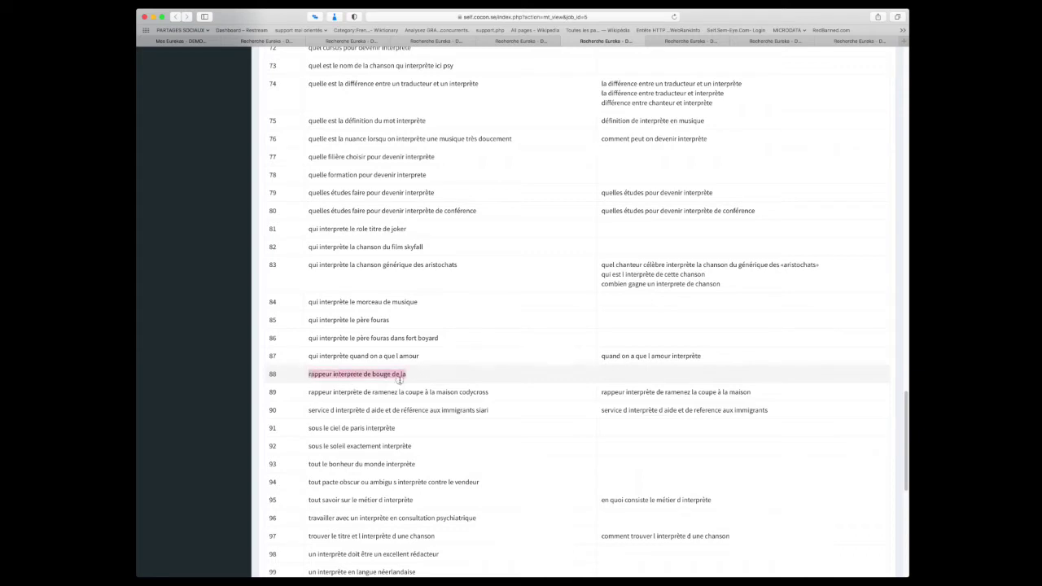
pyautogui.click(452, 394)
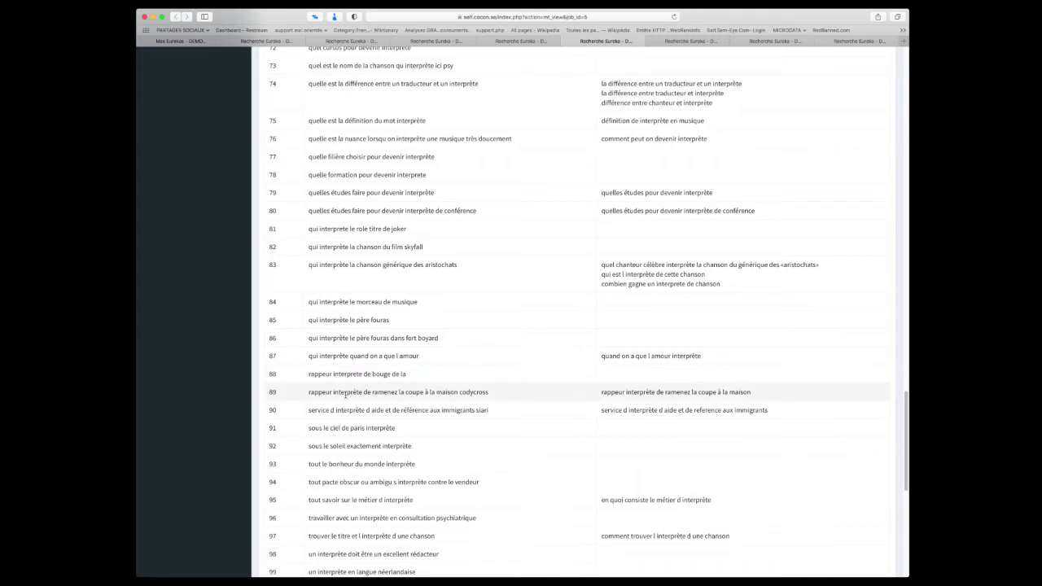
# Show the first page of Univers themes for pack N°5 "interprète", below its content suggestions.
pyautogui.scroll(-8, 603, 436)
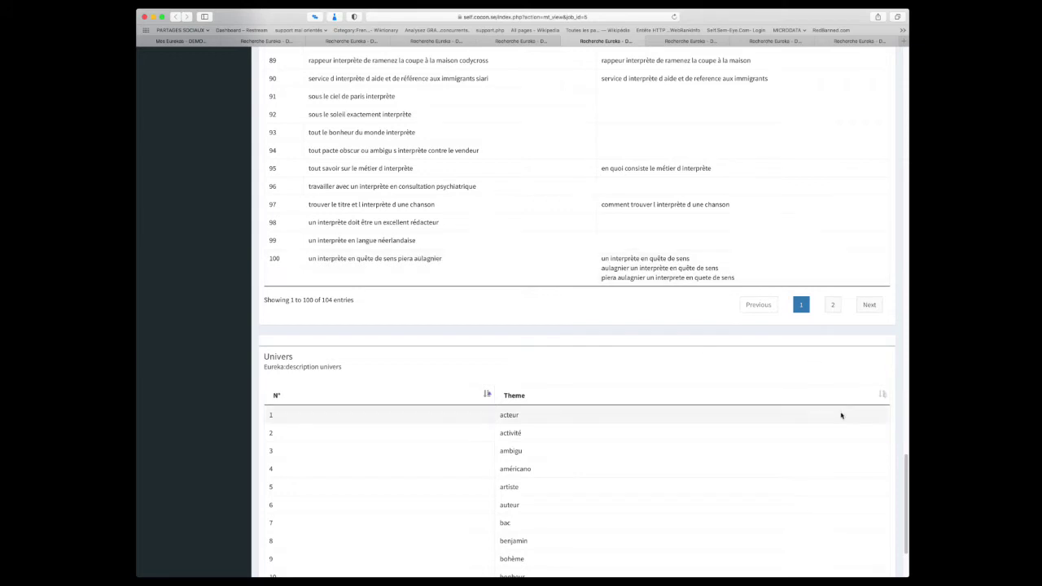
pyautogui.scroll(-3, 842, 415)
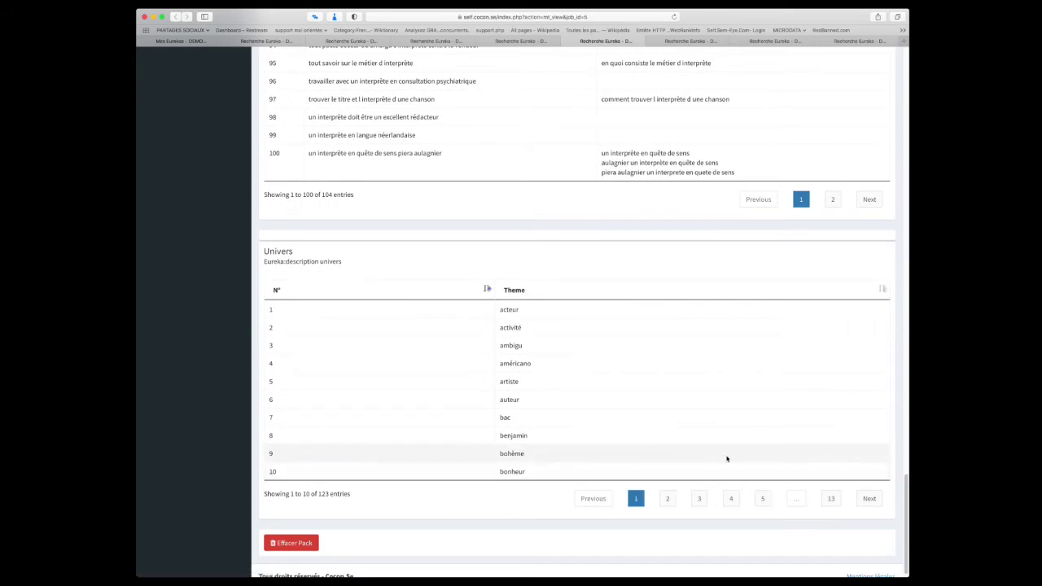
# Highlight the theme "américano" in the Univers list of pack N°5 and show page 5 of the themes.
pyautogui.moveTo(535, 364); pyautogui.dragTo(496, 363)
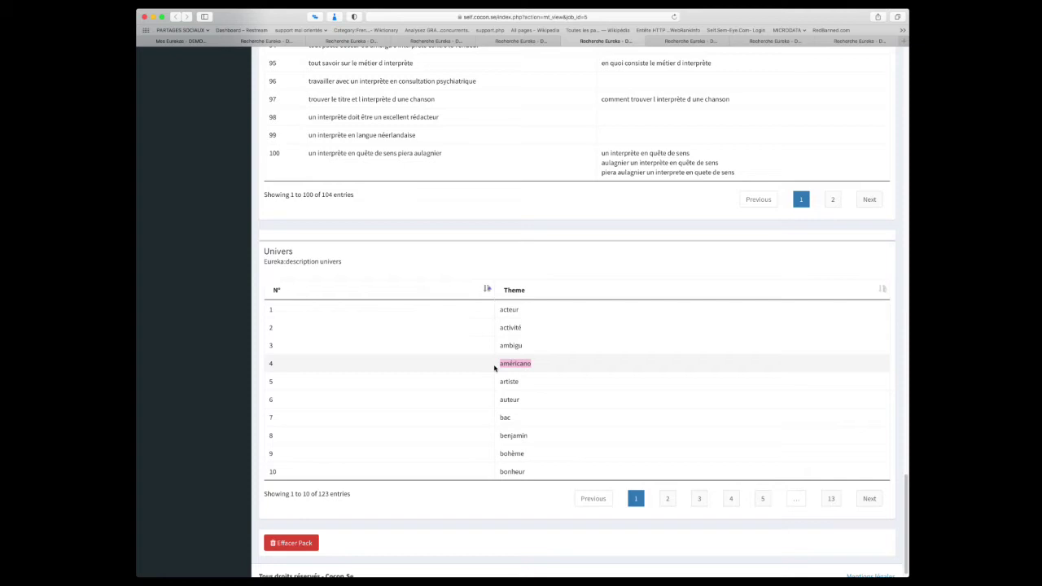
pyautogui.doubleClick(508, 366)
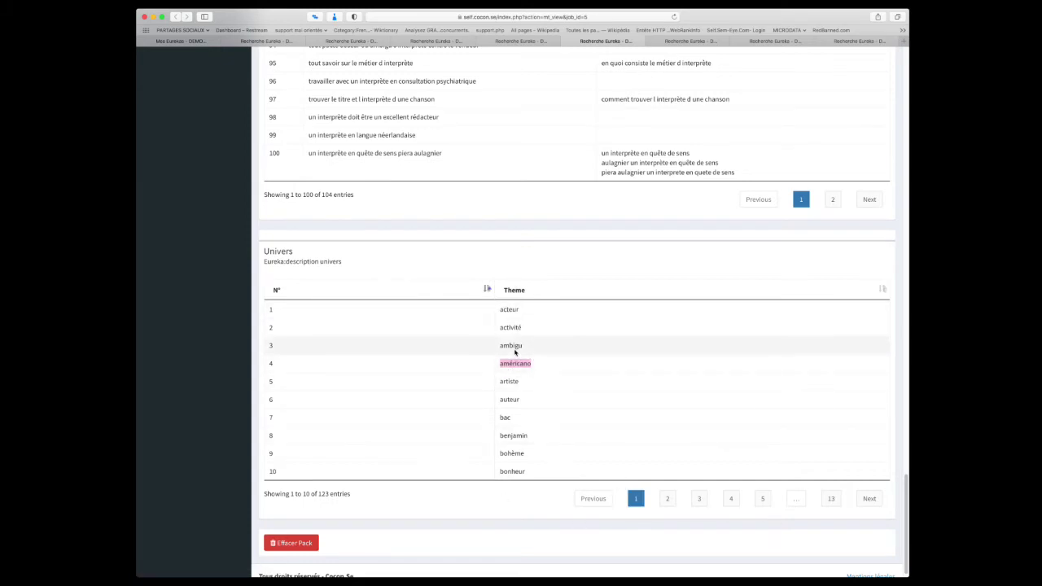
pyautogui.click(762, 498)
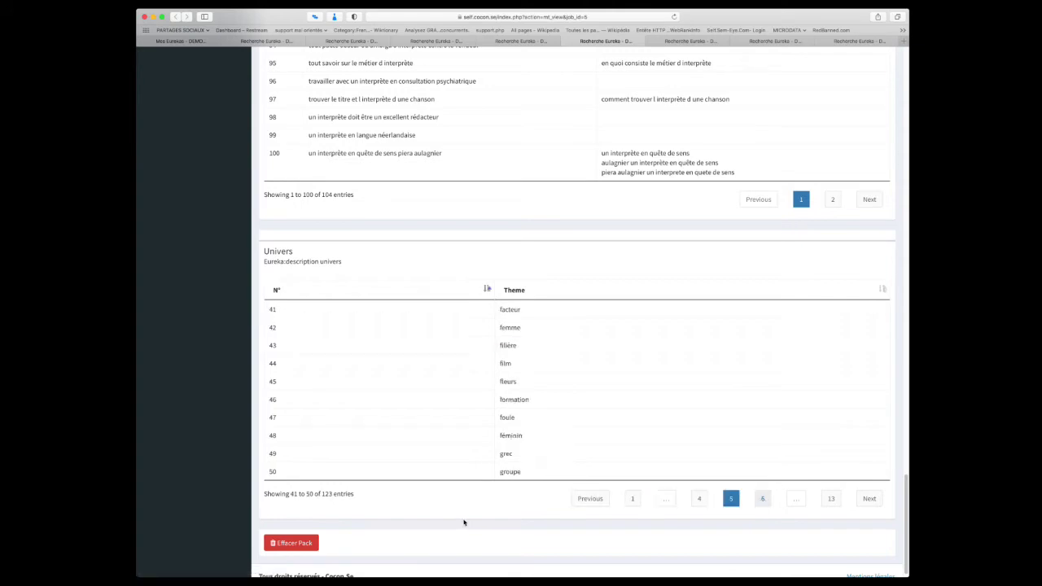
# Switch to pack N°6 "français-anglais" and sort its content suggestions by Expression de base.
pyautogui.scroll(15, 463, 522)
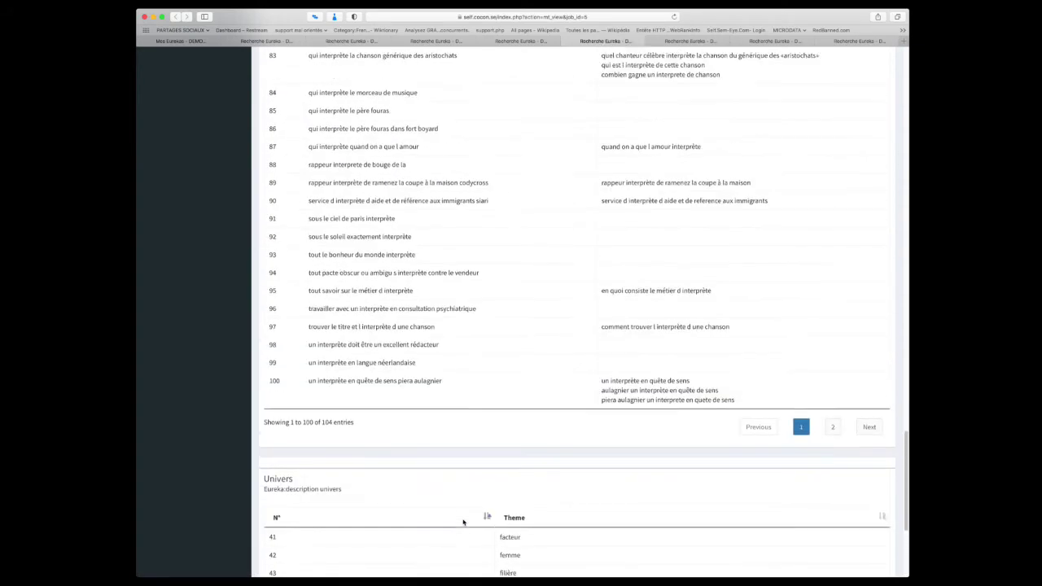
pyautogui.scroll(3, 463, 521)
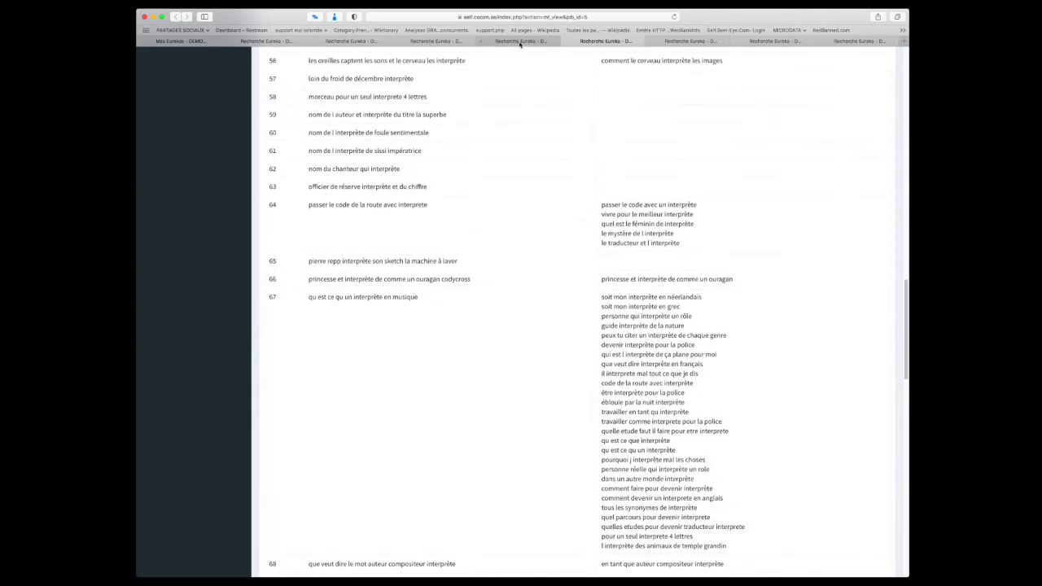
pyautogui.click(518, 41)
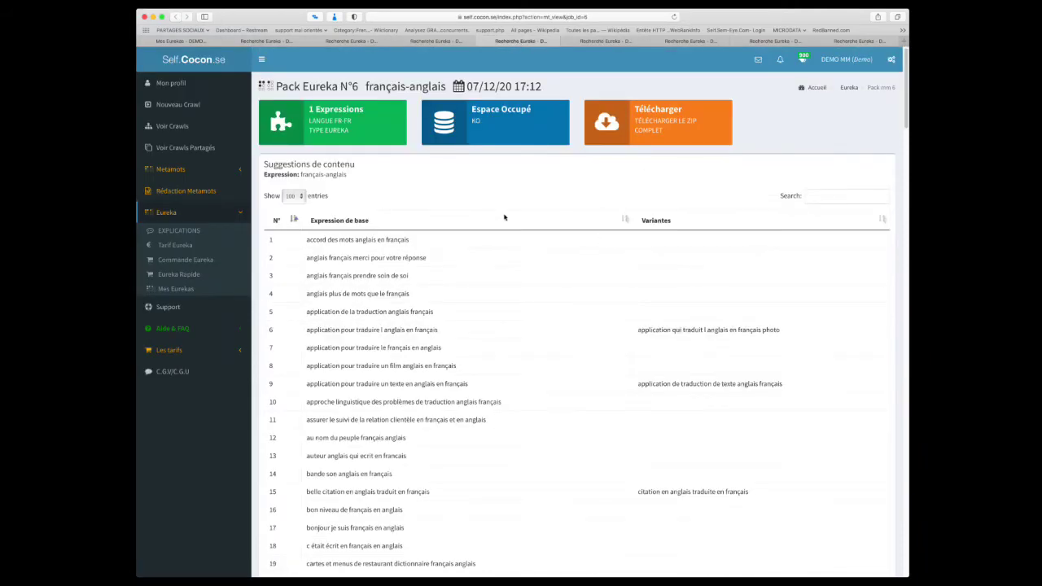
pyautogui.click(475, 226)
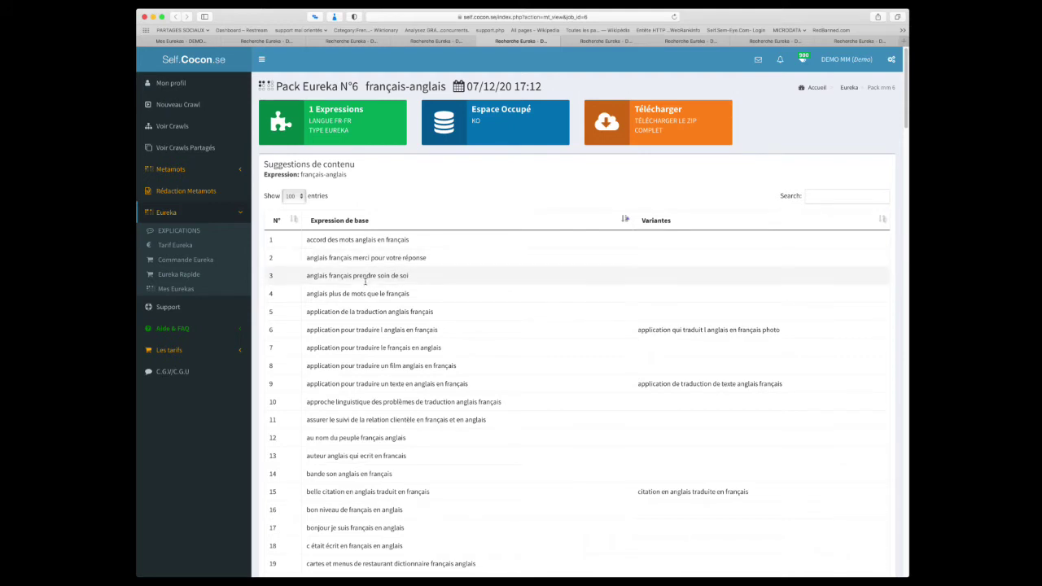
# Look through the first page of content suggestions and variants for "français-anglais".
pyautogui.scroll(-1, 366, 284)
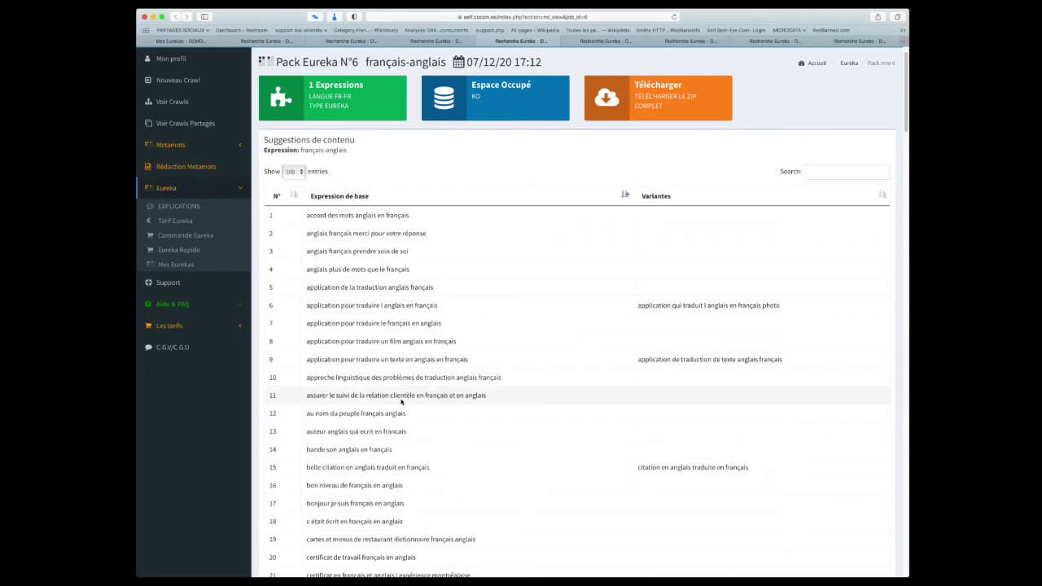
pyautogui.scroll(-5, 772, 464)
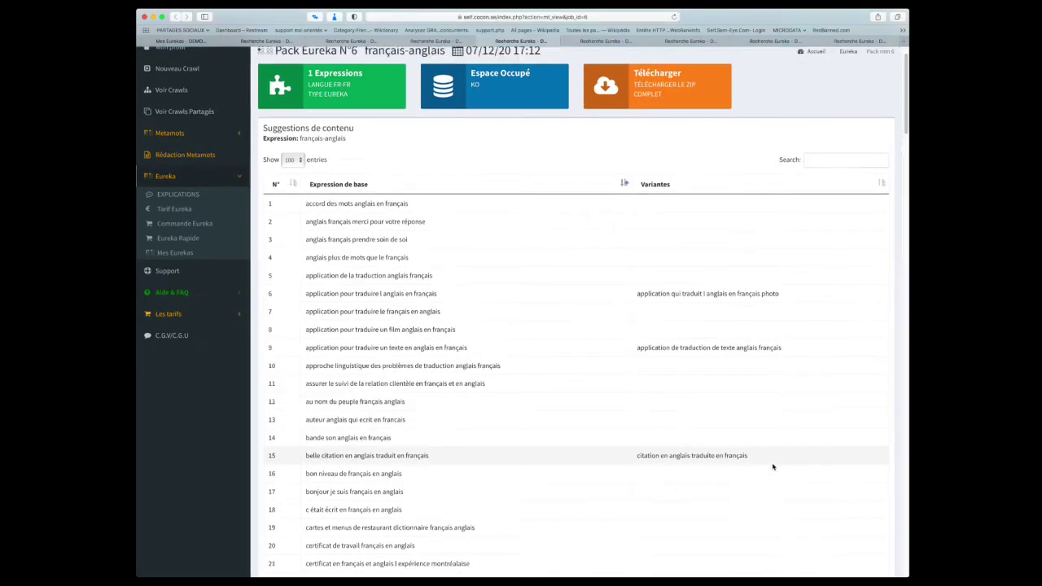
pyautogui.scroll(-20, 773, 466)
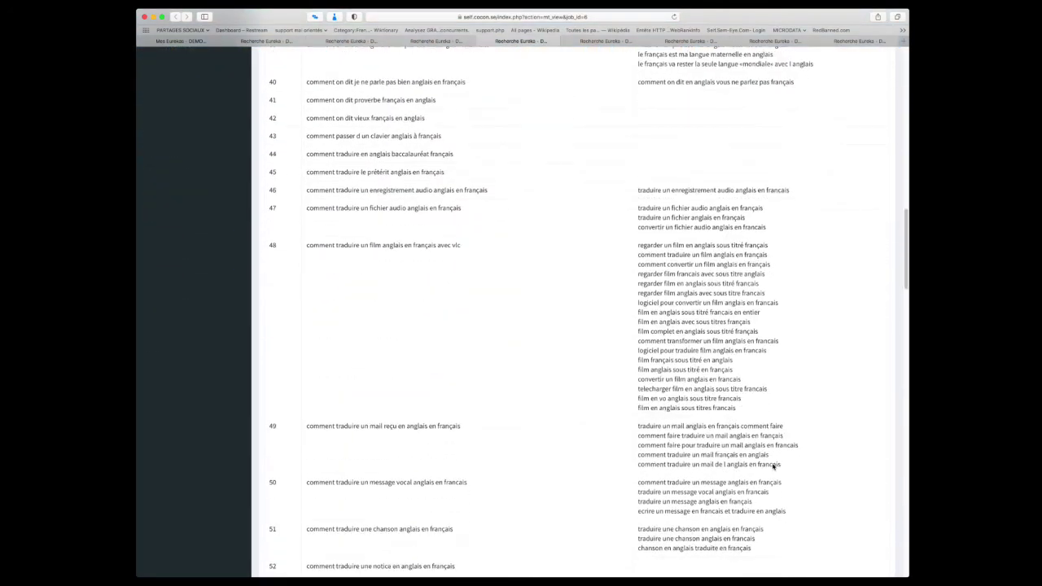
pyautogui.scroll(-10, 773, 467)
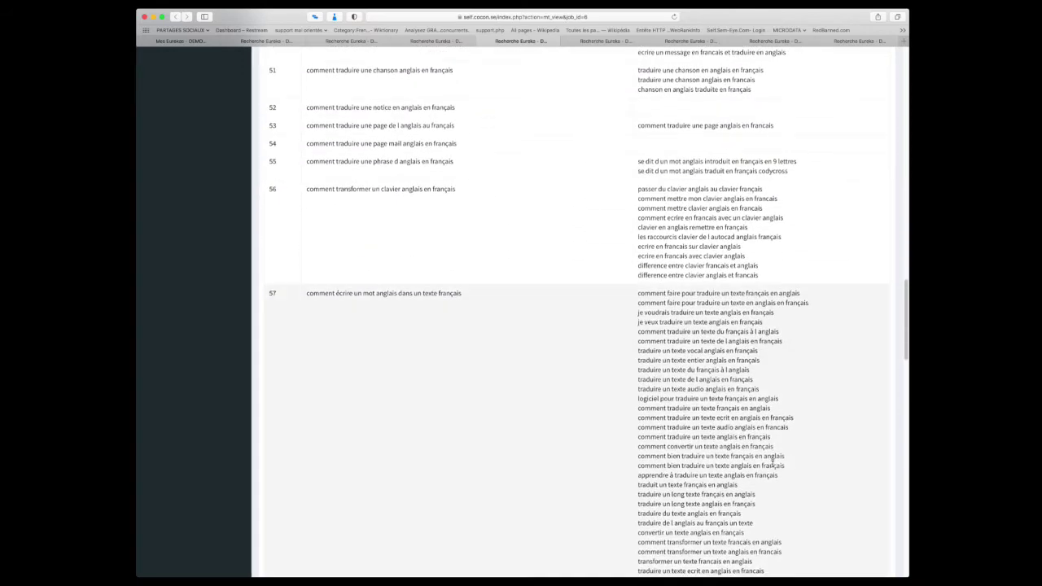
pyautogui.scroll(-20, 772, 466)
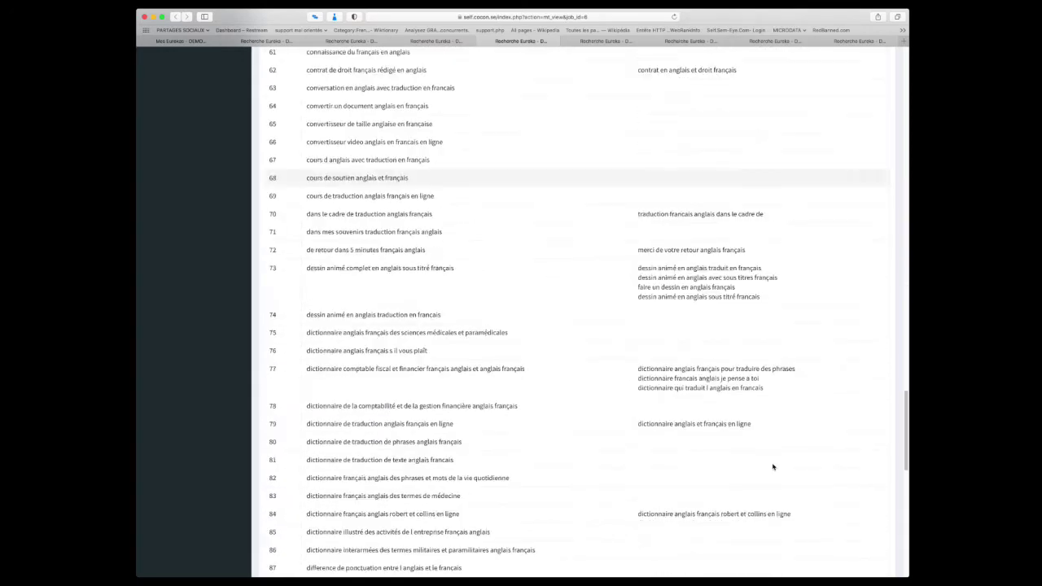
pyautogui.scroll(-2, 773, 466)
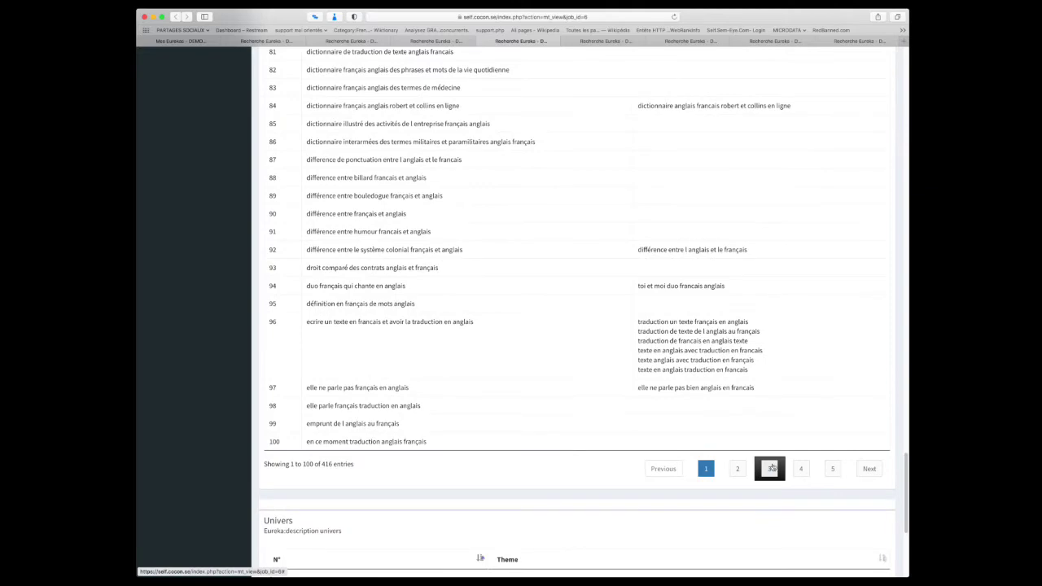
# Filter the "français-anglais" content suggestions by the search text "traduct".
pyautogui.scroll(20, 774, 468)
pyautogui.scroll(20, 772, 466)
pyautogui.click(849, 196)
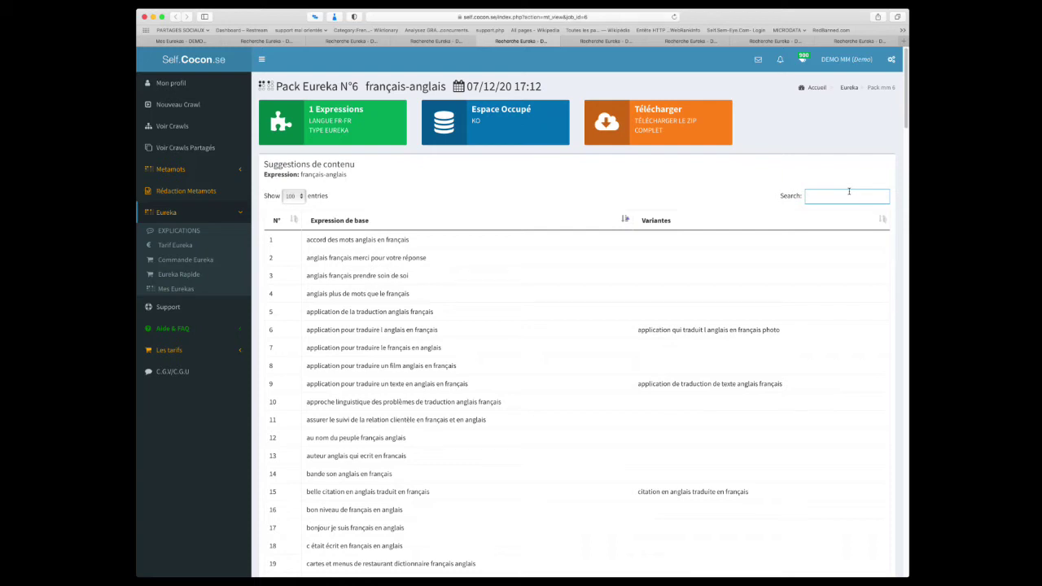
pyautogui.write('trad')
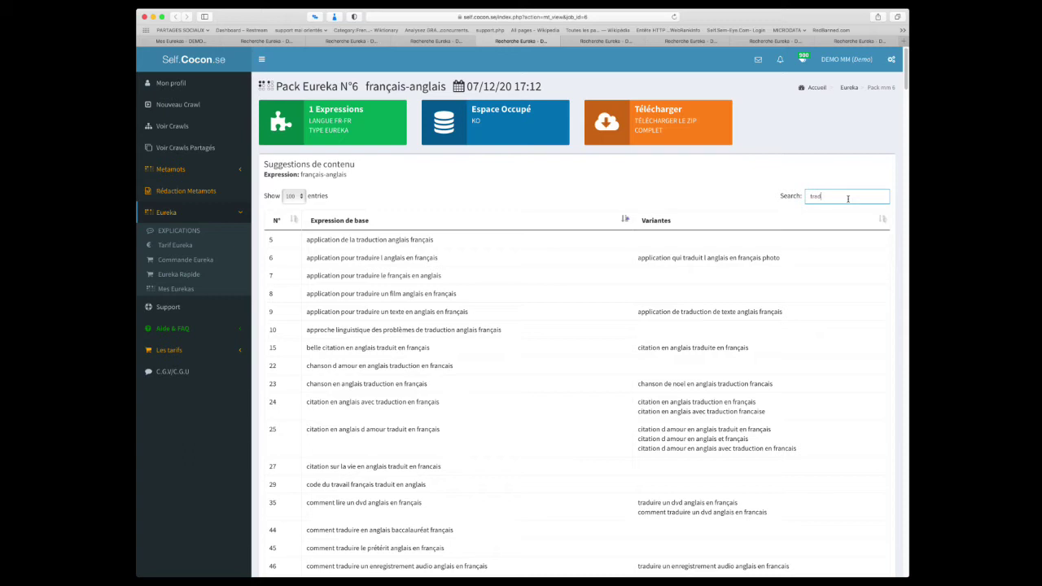
pyautogui.write('ucto')
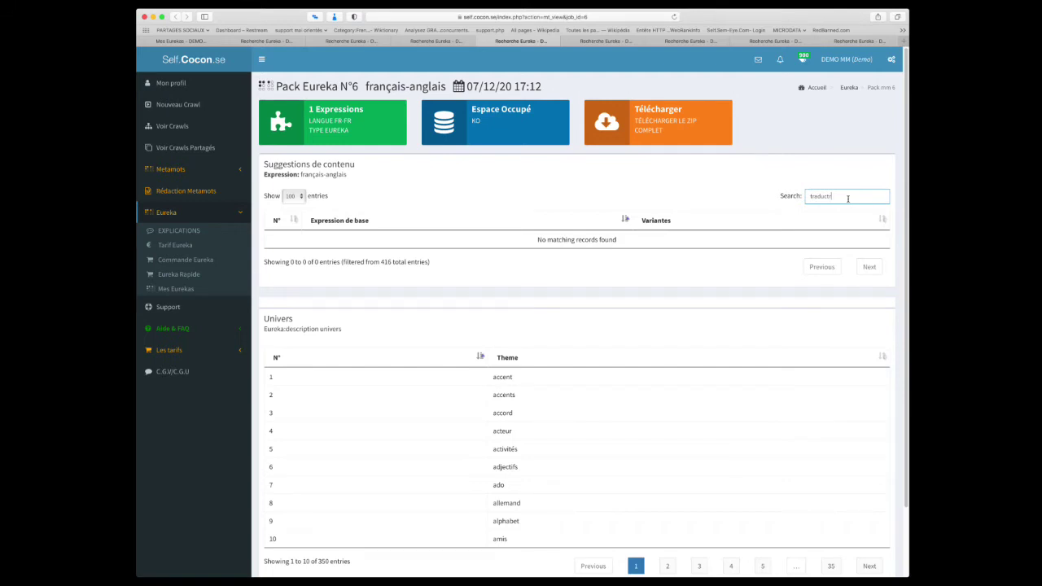
pyautogui.press('BackSpace')
pyautogui.write('i')
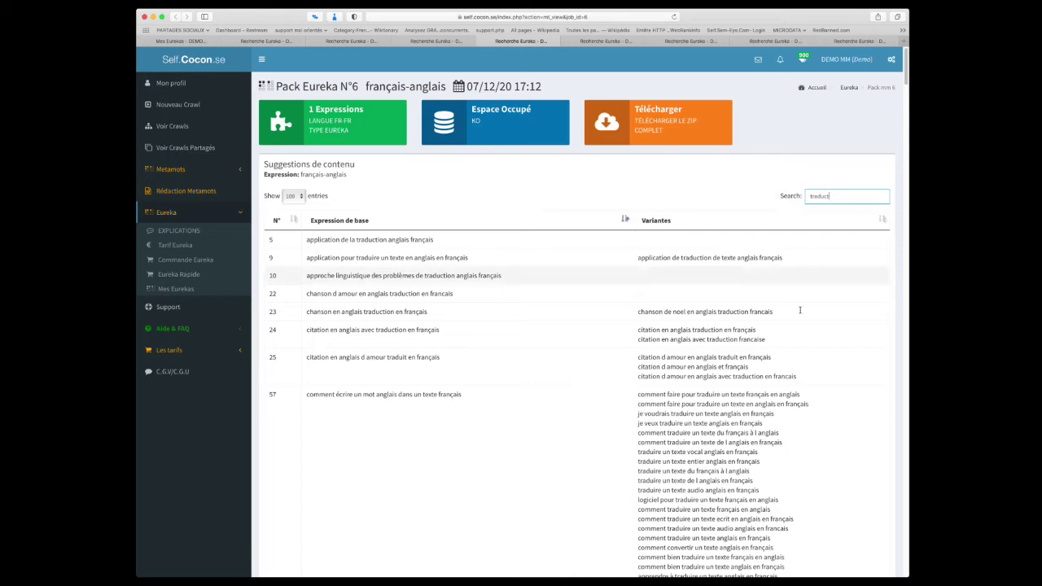
# Look through the filtered "traduct" suggestions and show page 5 of the Univers themes below them.
pyautogui.scroll(-10, 810, 491)
pyautogui.scroll(-3, 809, 491)
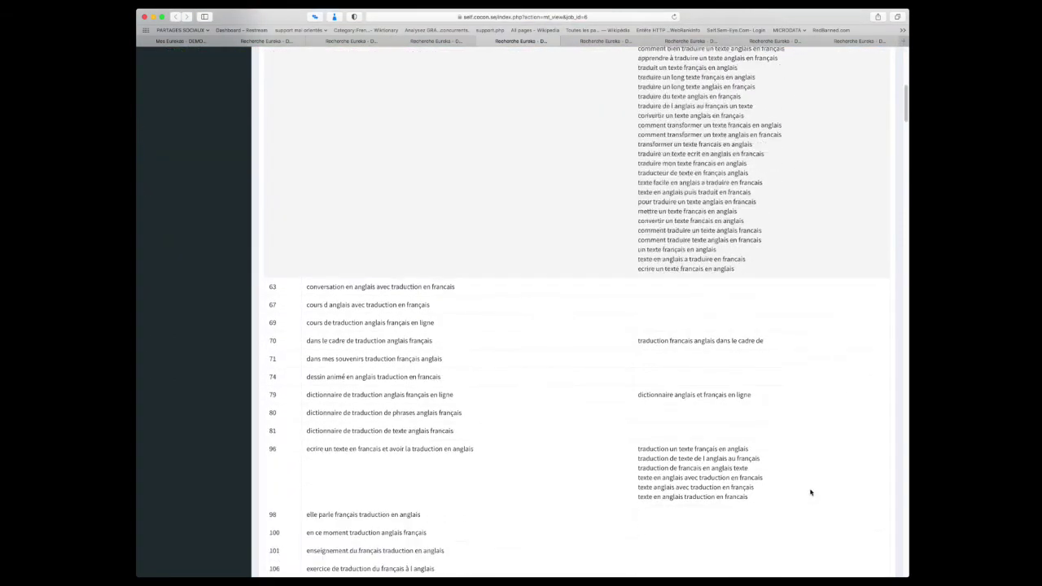
pyautogui.scroll(-15, 337, 434)
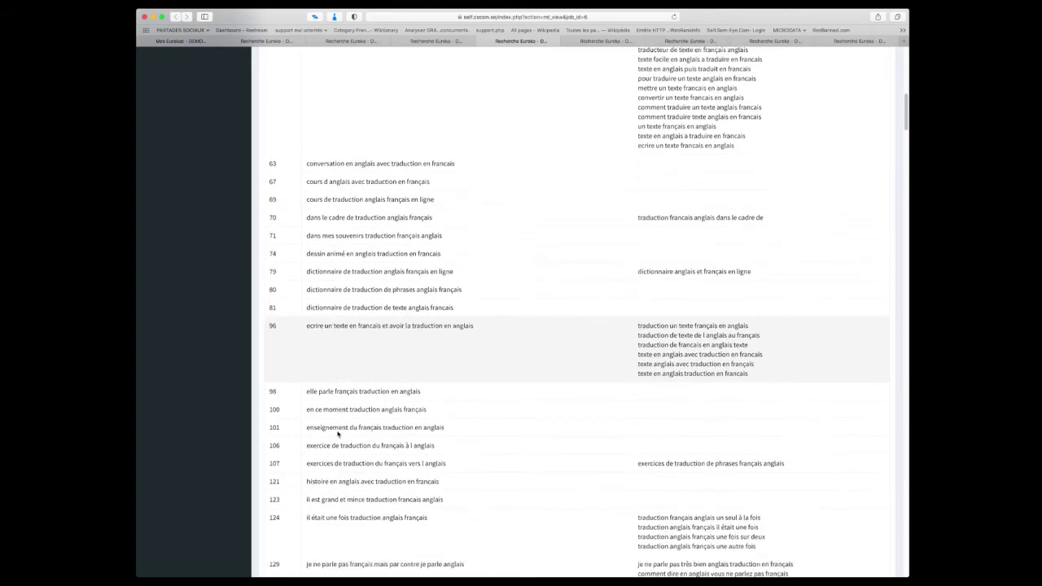
pyautogui.scroll(-20, 387, 441)
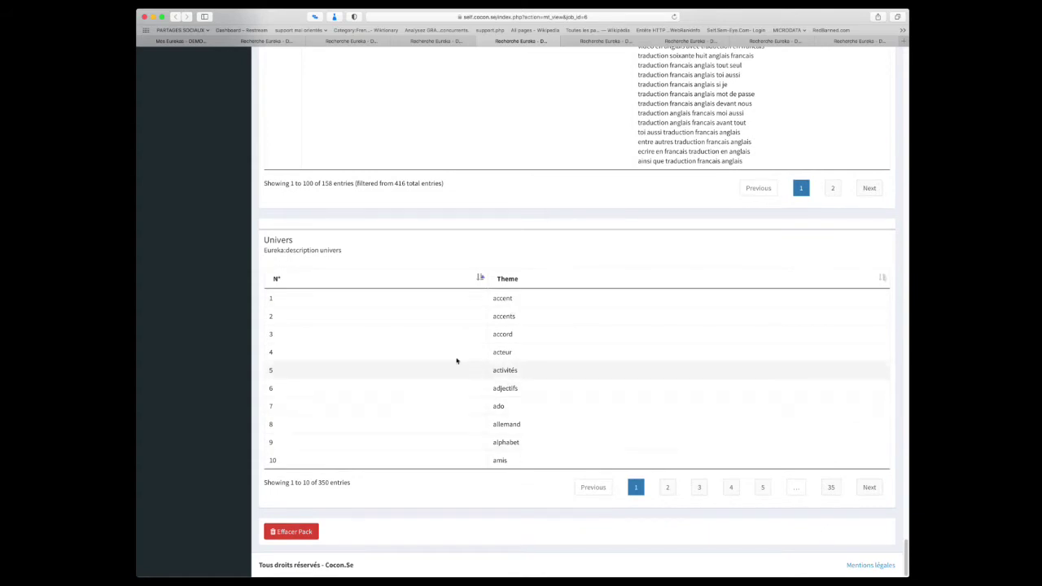
pyautogui.click(763, 487)
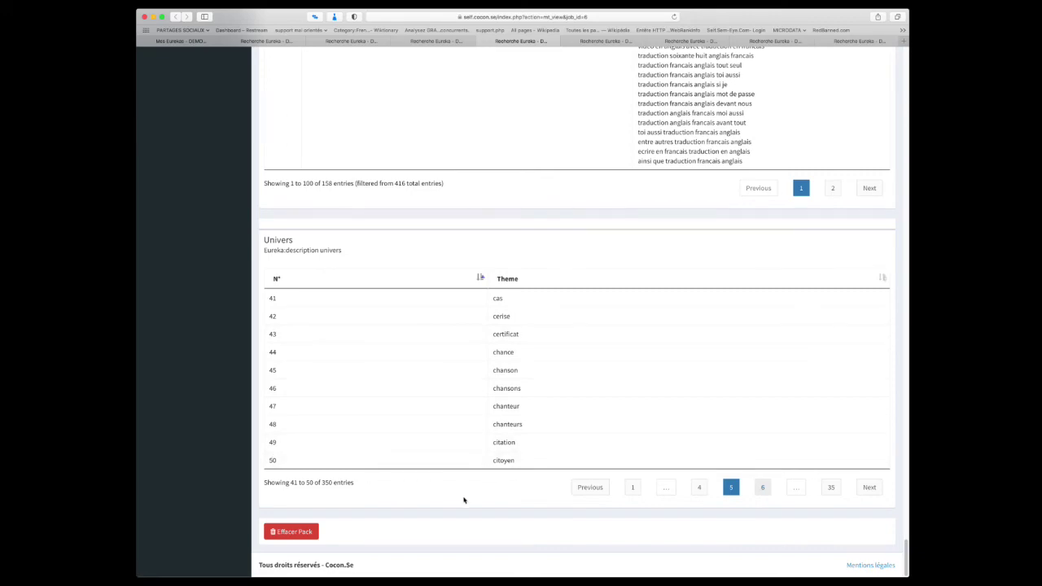
# Clear the "traduct" search filter from the content suggestions of pack N°6.
pyautogui.scroll(15, 464, 500)
pyautogui.scroll(15, 464, 500)
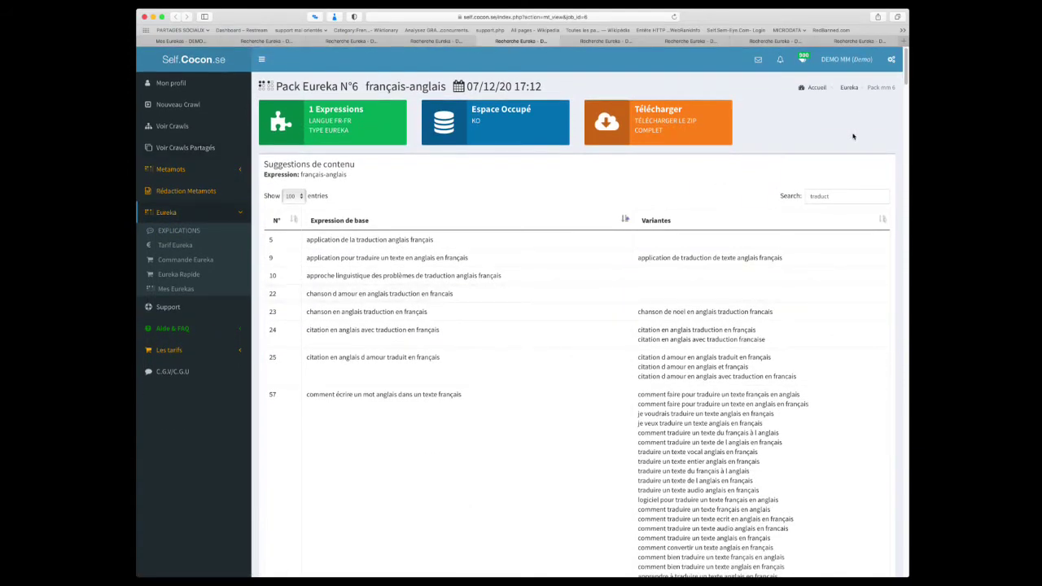
pyautogui.doubleClick(847, 195)
pyautogui.press('BackSpace')
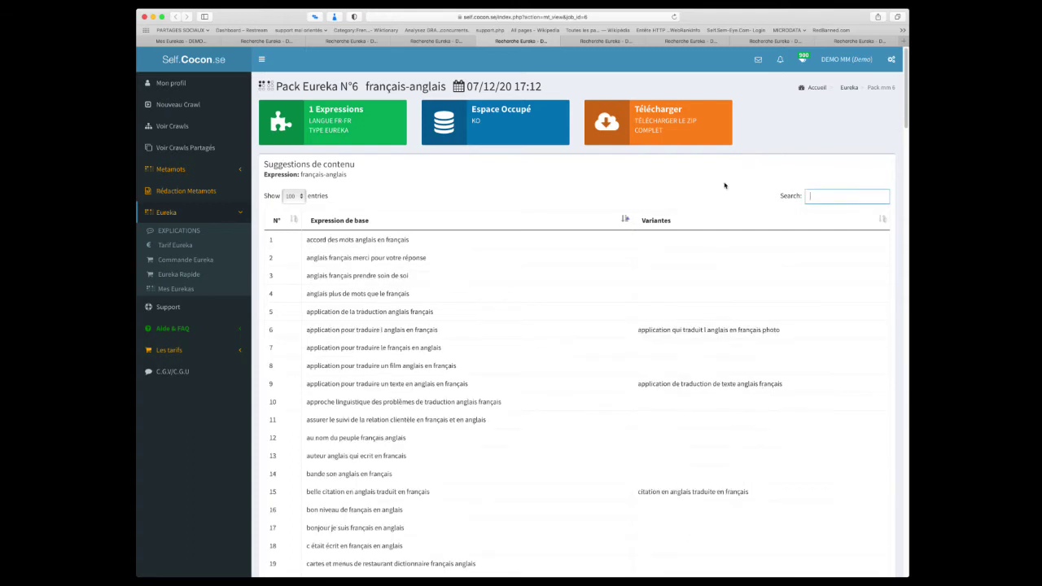
pyautogui.click(540, 209)
# Switch to pack N°7 "interprète anglais, traductrice anglais", highlight "traduction du mot interprète en anglais" in row 8 and clear the highlight.
pyautogui.click(438, 41)
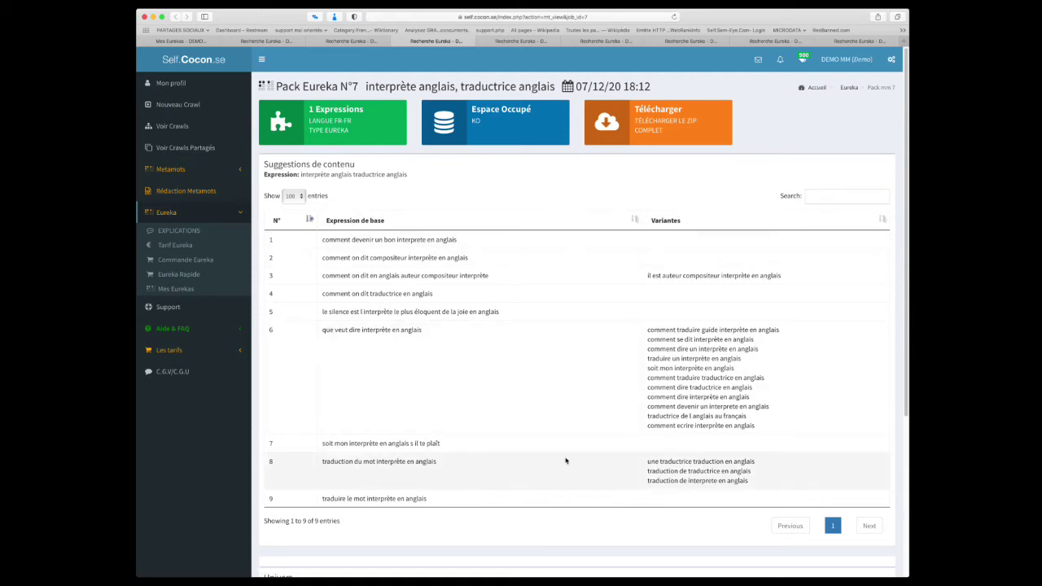
pyautogui.scroll(-1, 383, 375)
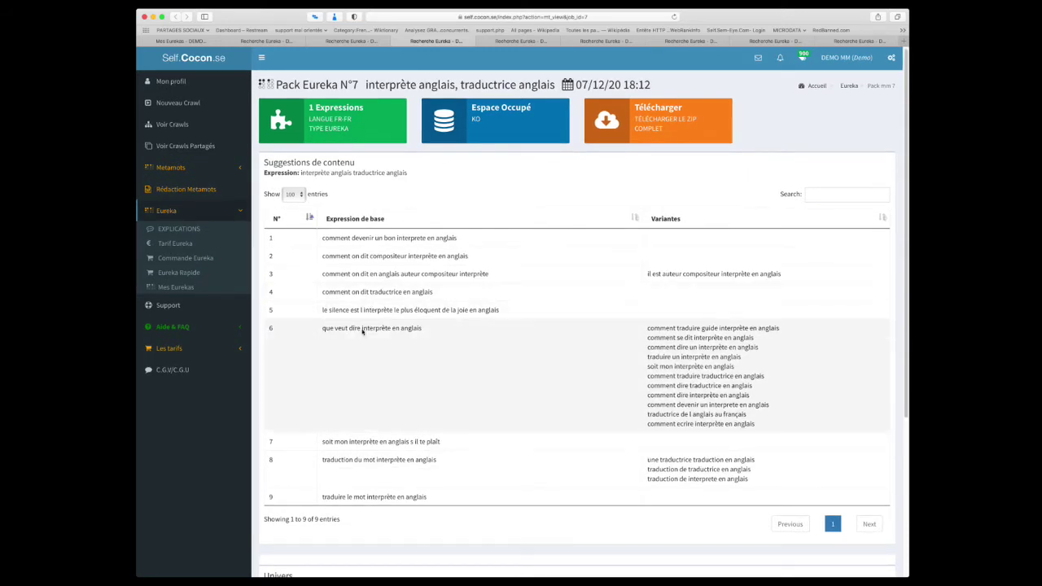
pyautogui.scroll(-1, 514, 483)
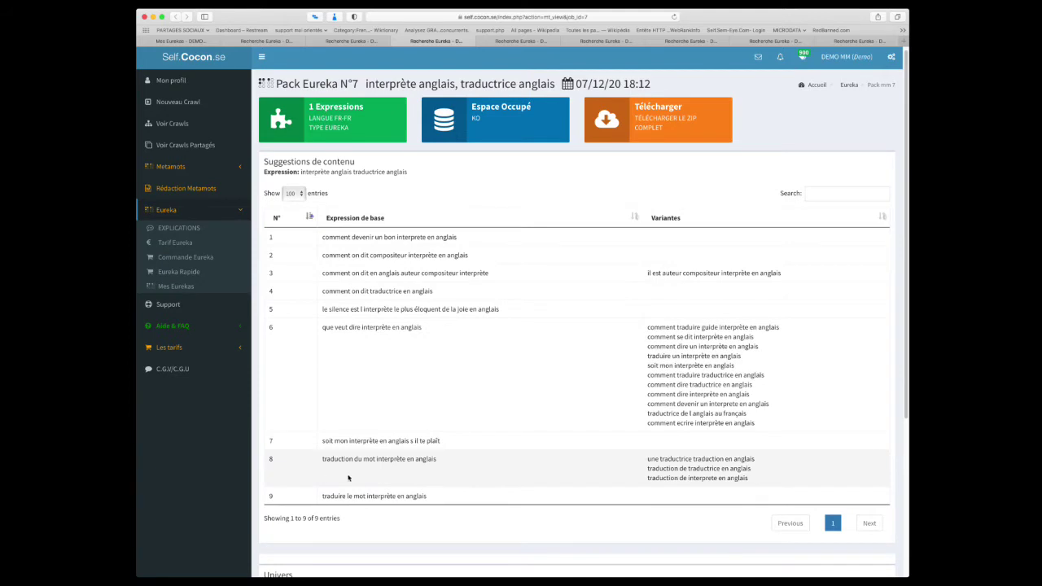
pyautogui.moveTo(429, 460); pyautogui.dragTo(293, 469)
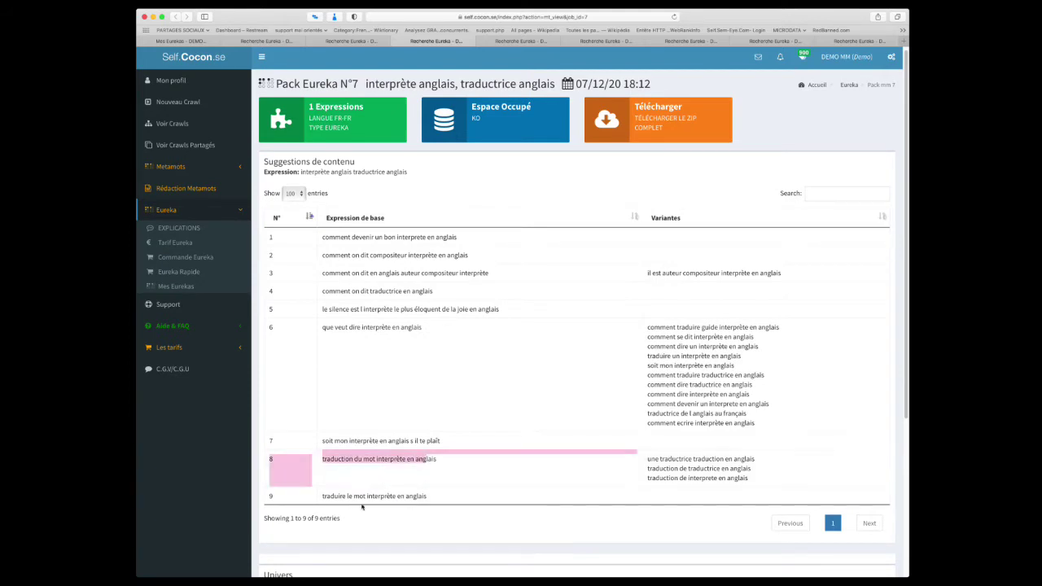
pyautogui.click(698, 475)
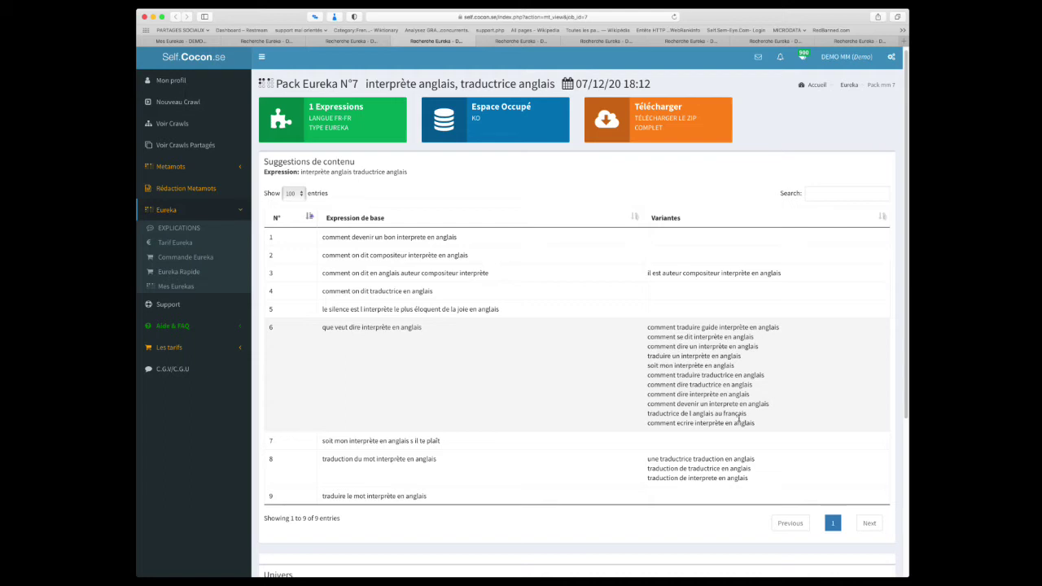
# Highlight the variants of "que veut dire interprète en anglais" in row 6 and clear the highlight.
pyautogui.moveTo(756, 423); pyautogui.dragTo(653, 335)
pyautogui.click(676, 346)
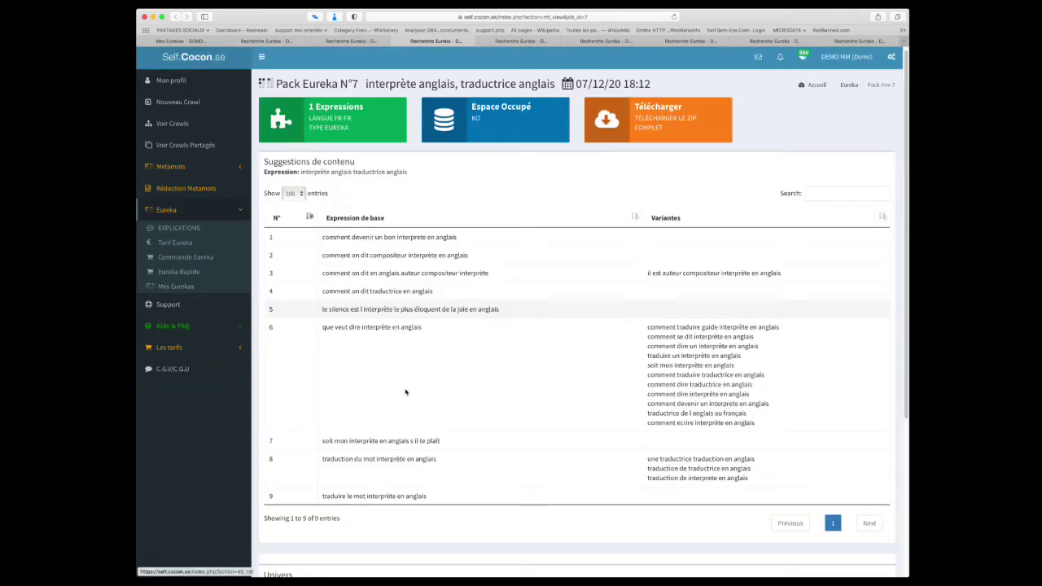
pyautogui.scroll(-1, 477, 345)
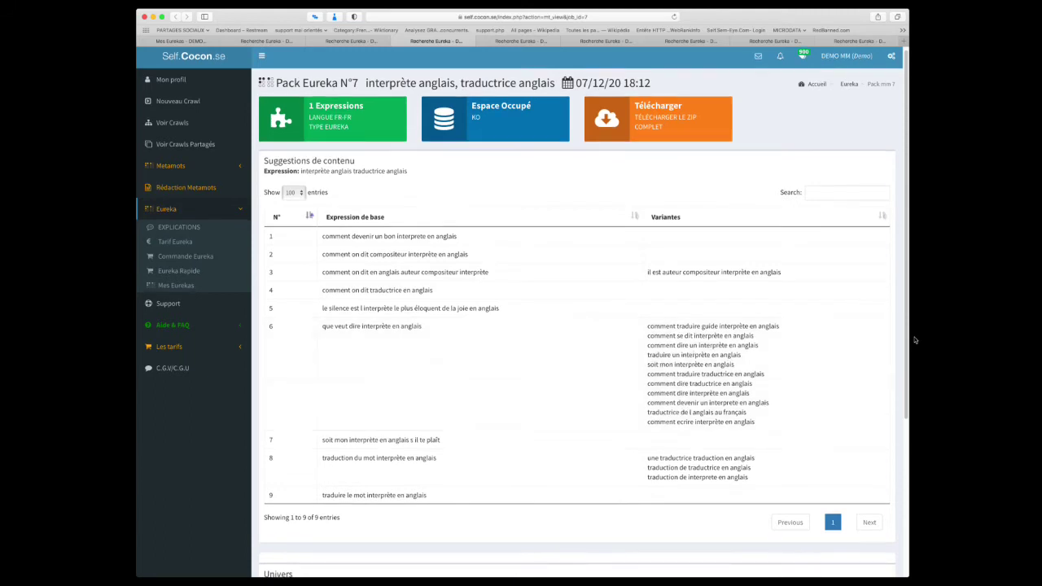
# Switch to pack N°8 and highlight its title "traductrice français" and single words in the suggestion "traductrice de l anglais au français".
pyautogui.click(357, 42)
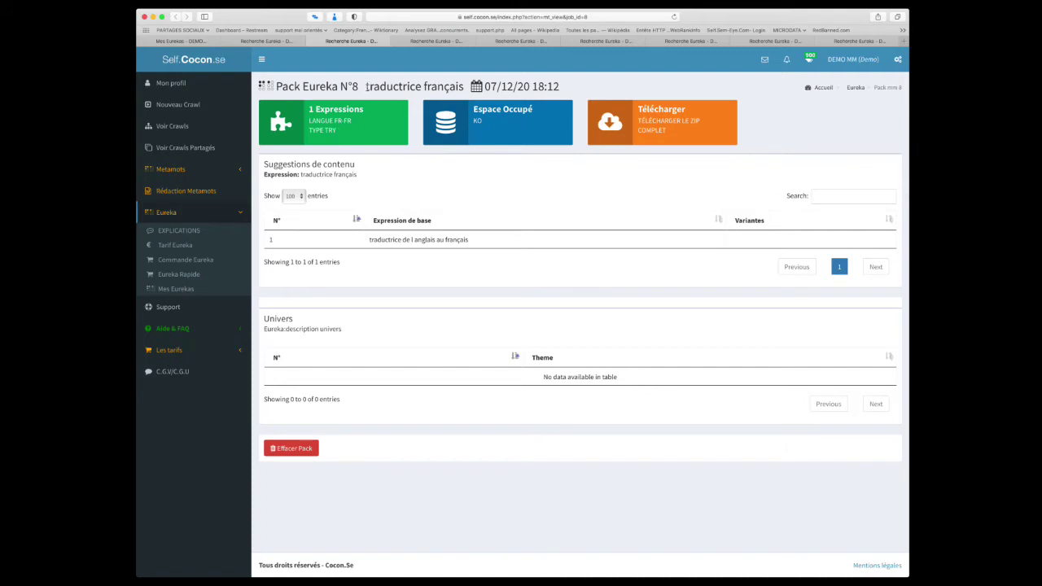
pyautogui.moveTo(367, 86); pyautogui.dragTo(465, 88)
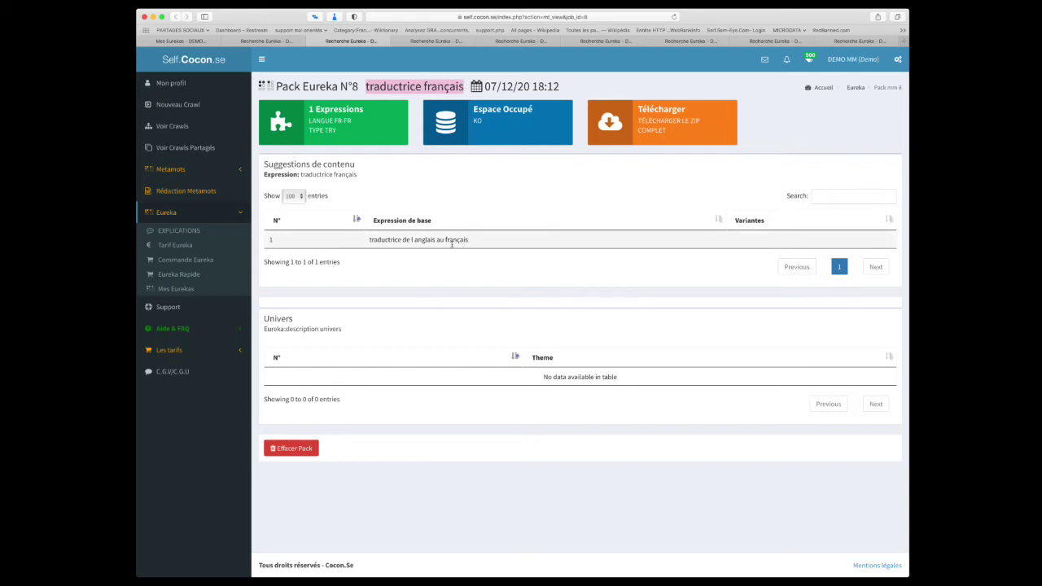
pyautogui.doubleClick(389, 241)
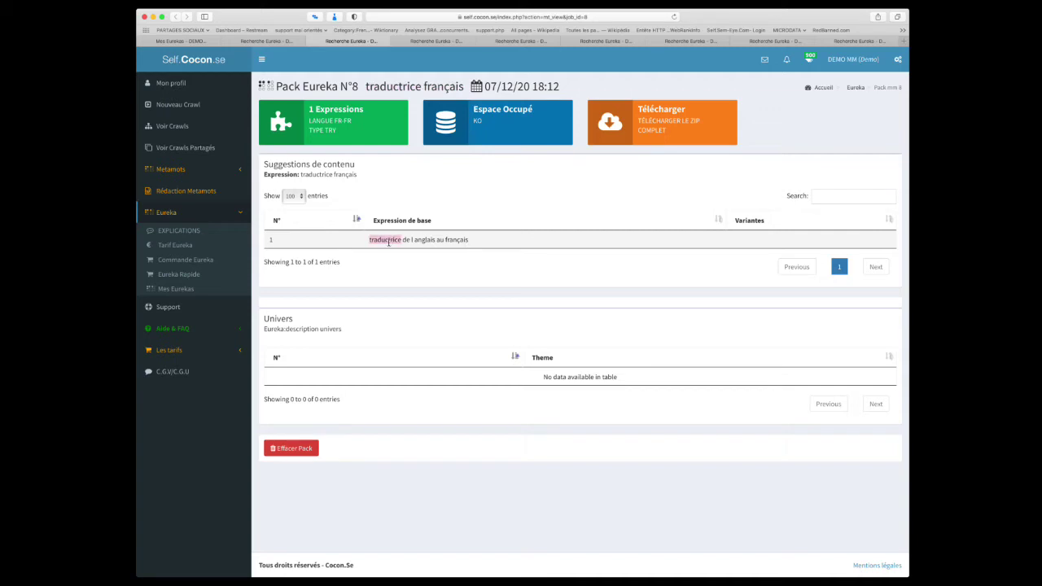
pyautogui.doubleClick(417, 241)
pyautogui.click(397, 242)
# Switch to pack N°9 "interprète français" and highlight the word "français" in its title.
pyautogui.click(269, 41)
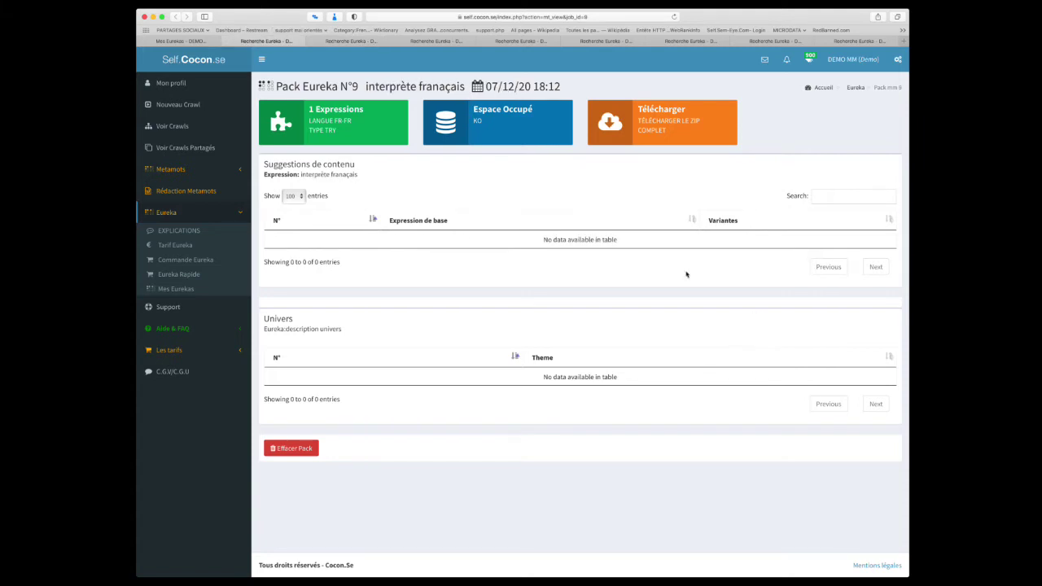
pyautogui.doubleClick(444, 90)
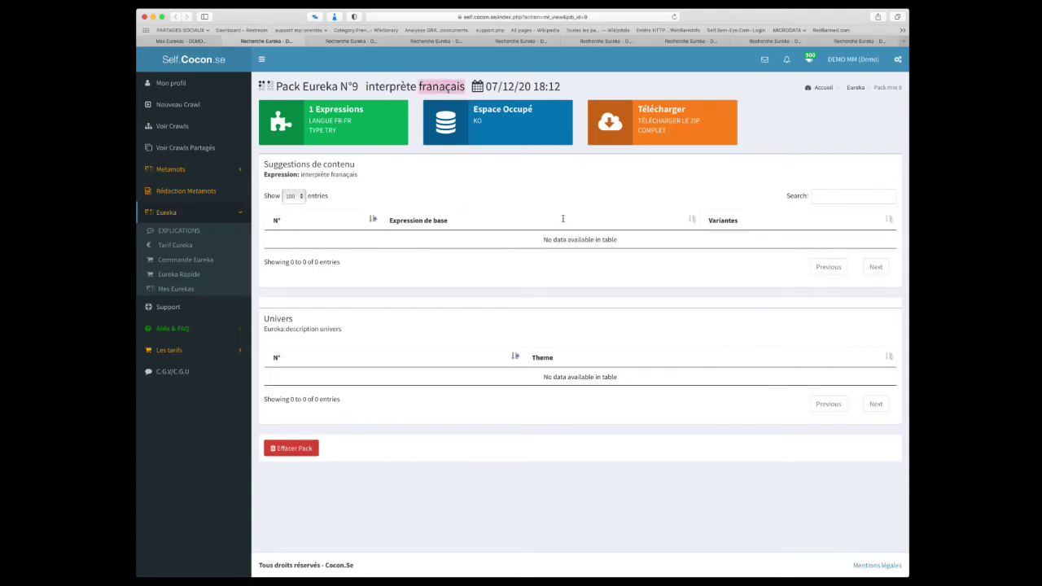
# Sort pack N°9's content suggestions by Expression de base, then highlight "franaçais" in the pack title and clear the highlight.
pyautogui.click(693, 219)
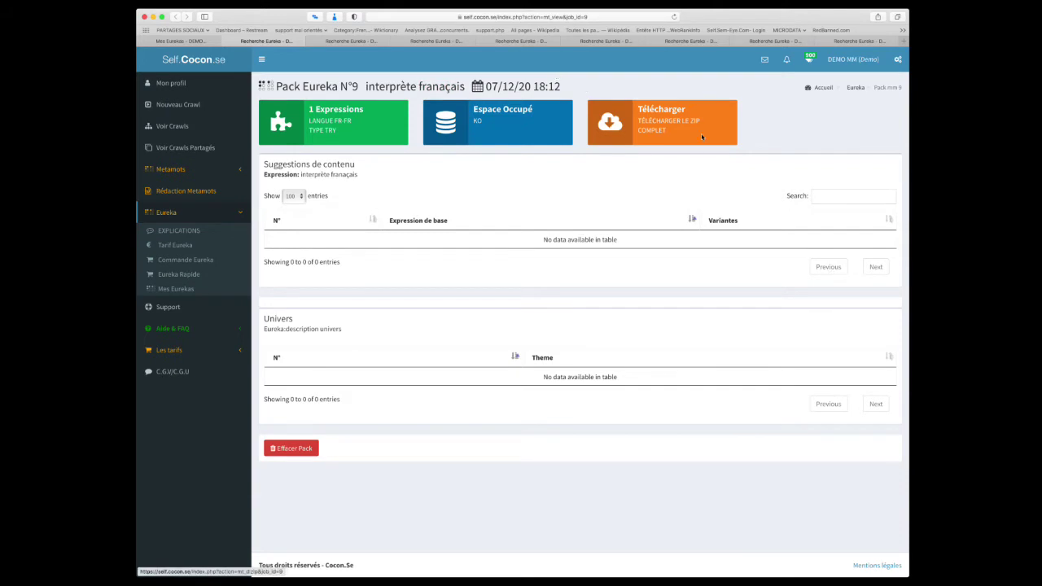
pyautogui.doubleClick(429, 88)
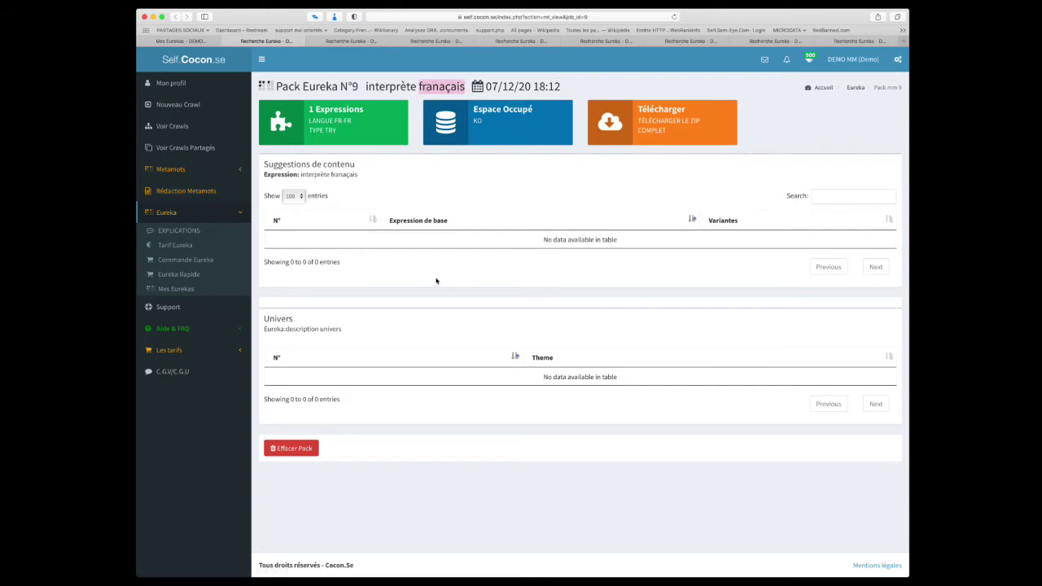
pyautogui.click(566, 209)
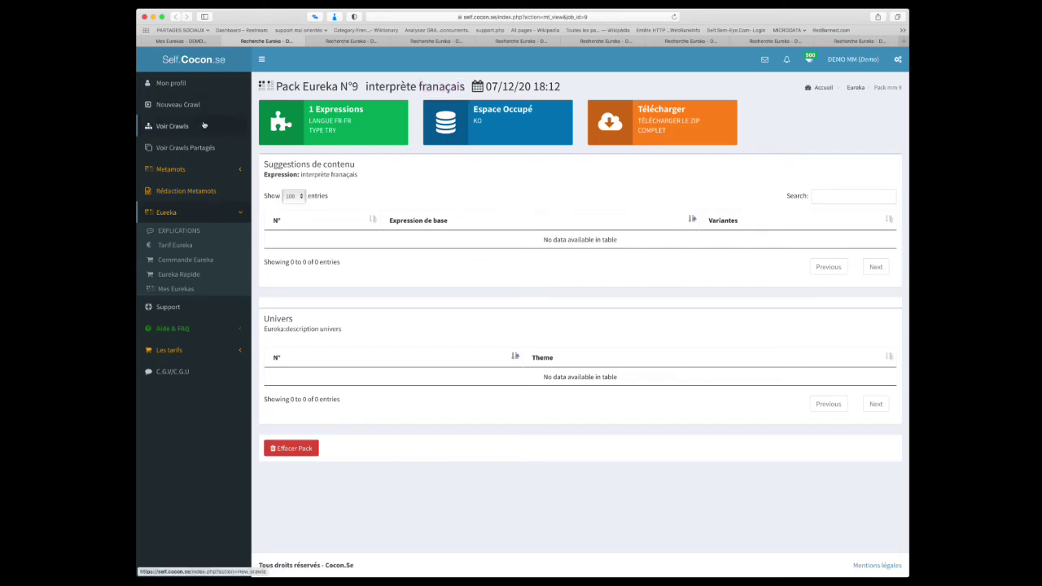
# Highlight the expression "interprète franaçais" in the title of pack N°9 and clear the highlight.
pyautogui.moveTo(366, 86); pyautogui.dragTo(465, 87)
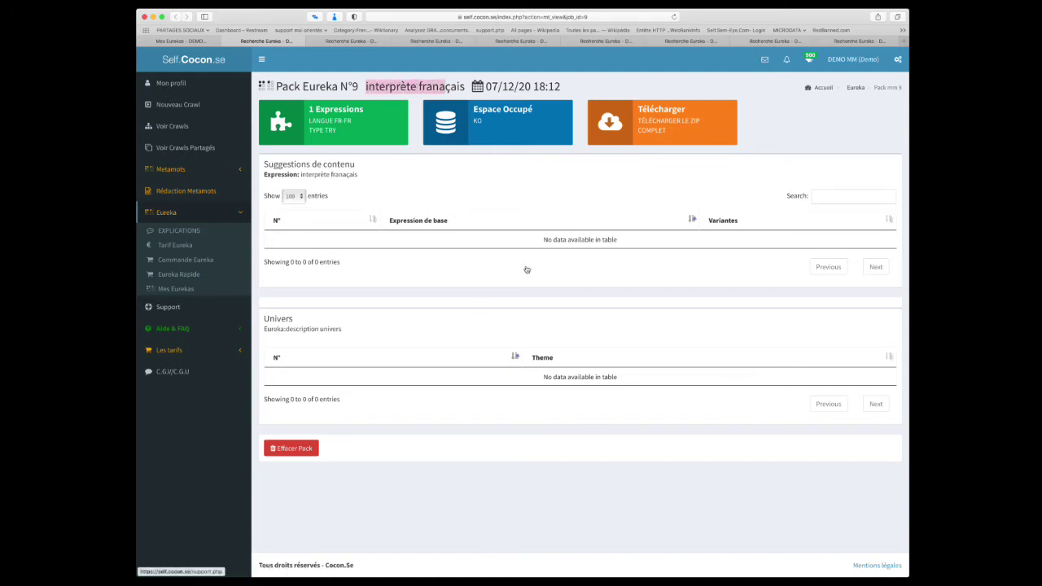
pyautogui.click(458, 91)
pyautogui.moveTo(467, 86)
pyautogui.mouseDown()
pyautogui.moveTo(368, 89)
pyautogui.moveTo(467, 88)
pyautogui.mouseUp()
pyautogui.click(371, 90)
pyautogui.click(676, 186)
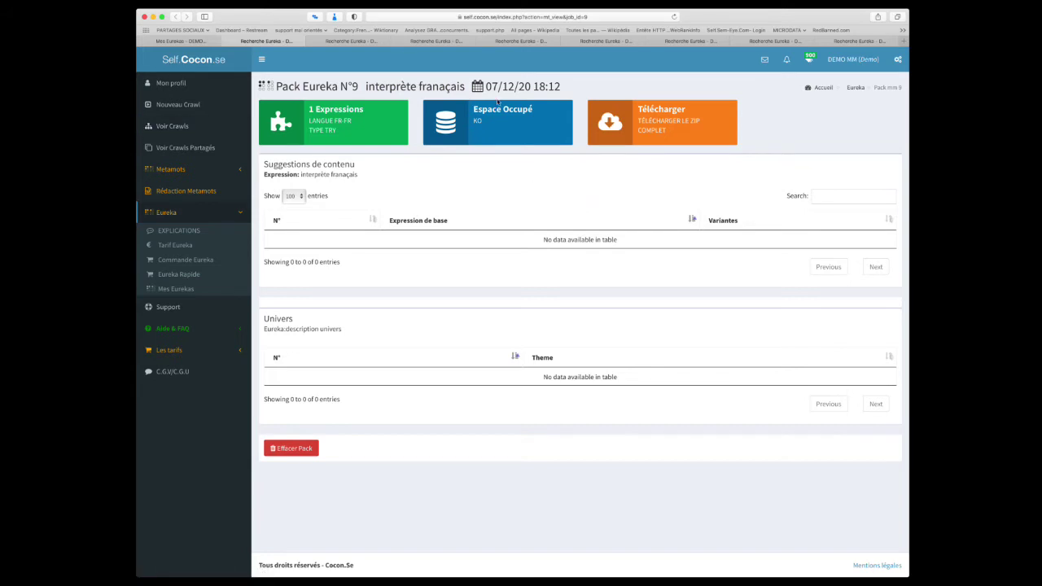
# Compare pack N°8 "traductrice français" with pack N°9, then return to the list of already calculated Eurekas.
pyautogui.click(353, 41)
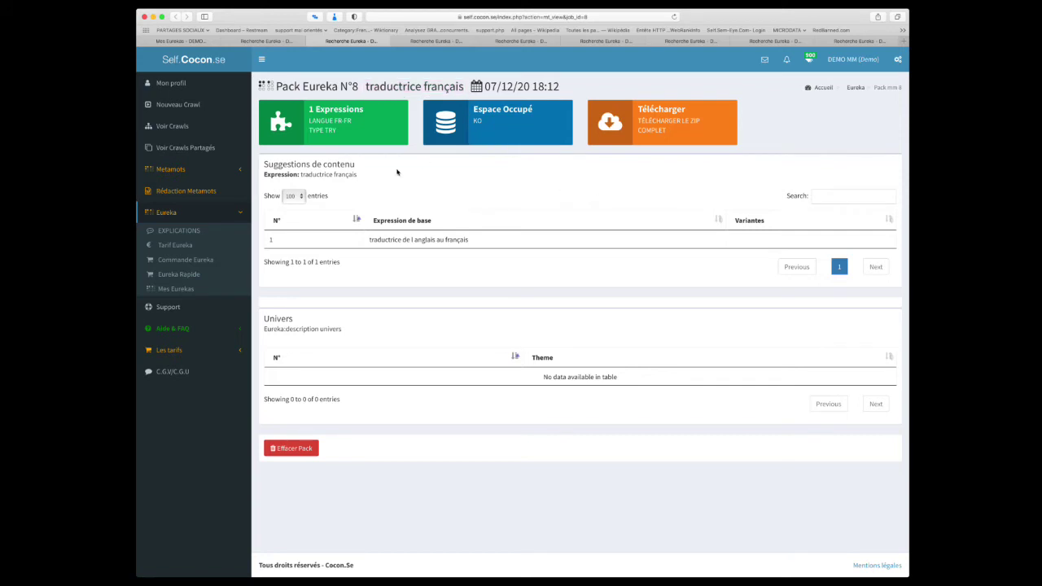
pyautogui.click(271, 41)
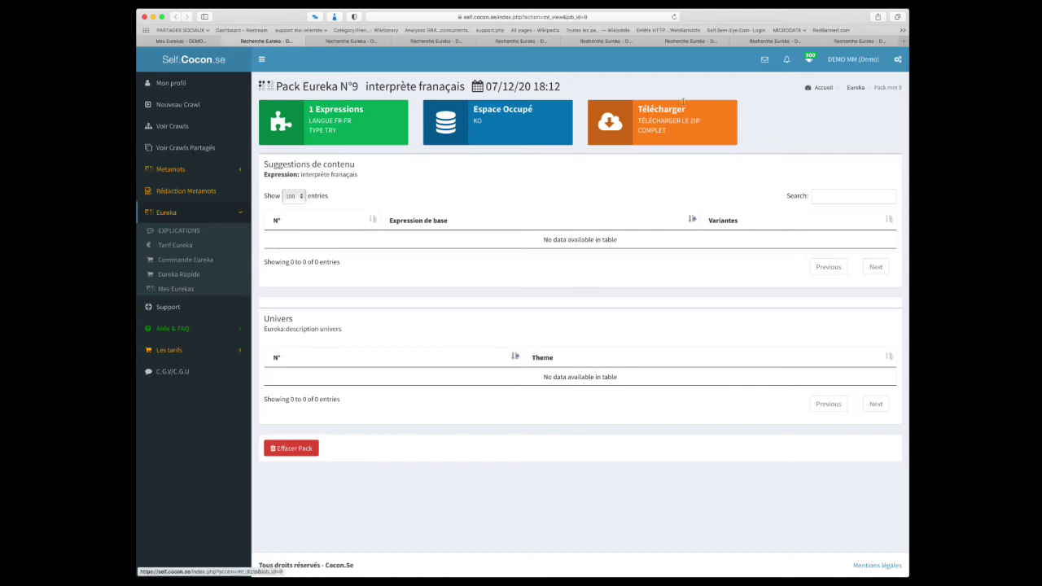
pyautogui.click(190, 42)
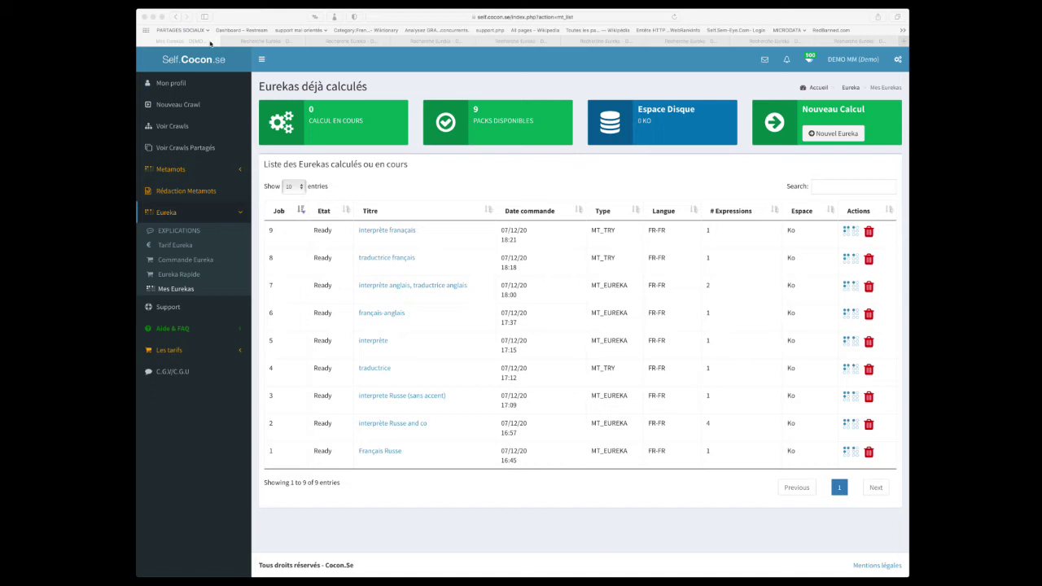
pyautogui.click(514, 494)
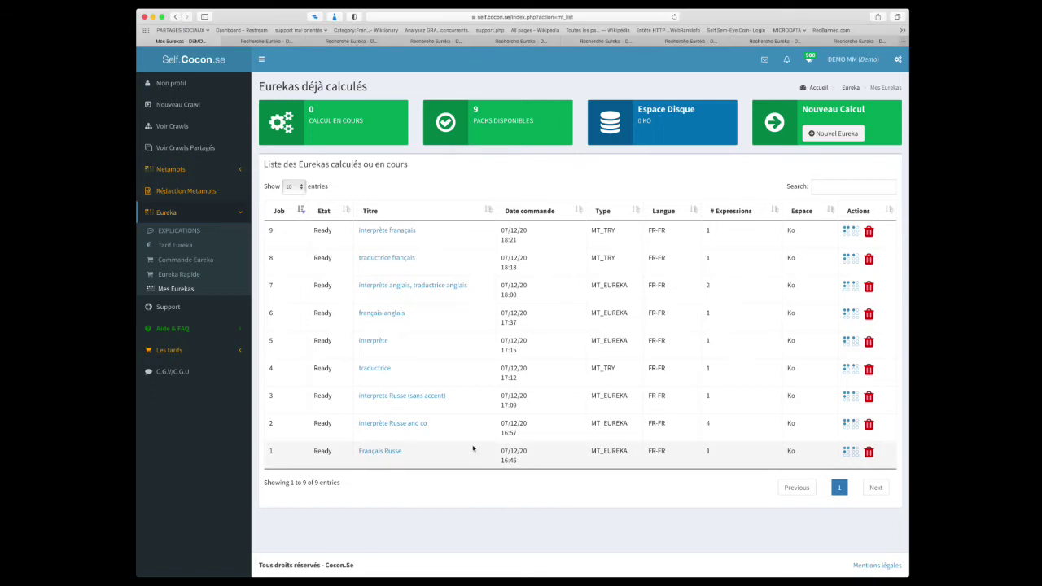